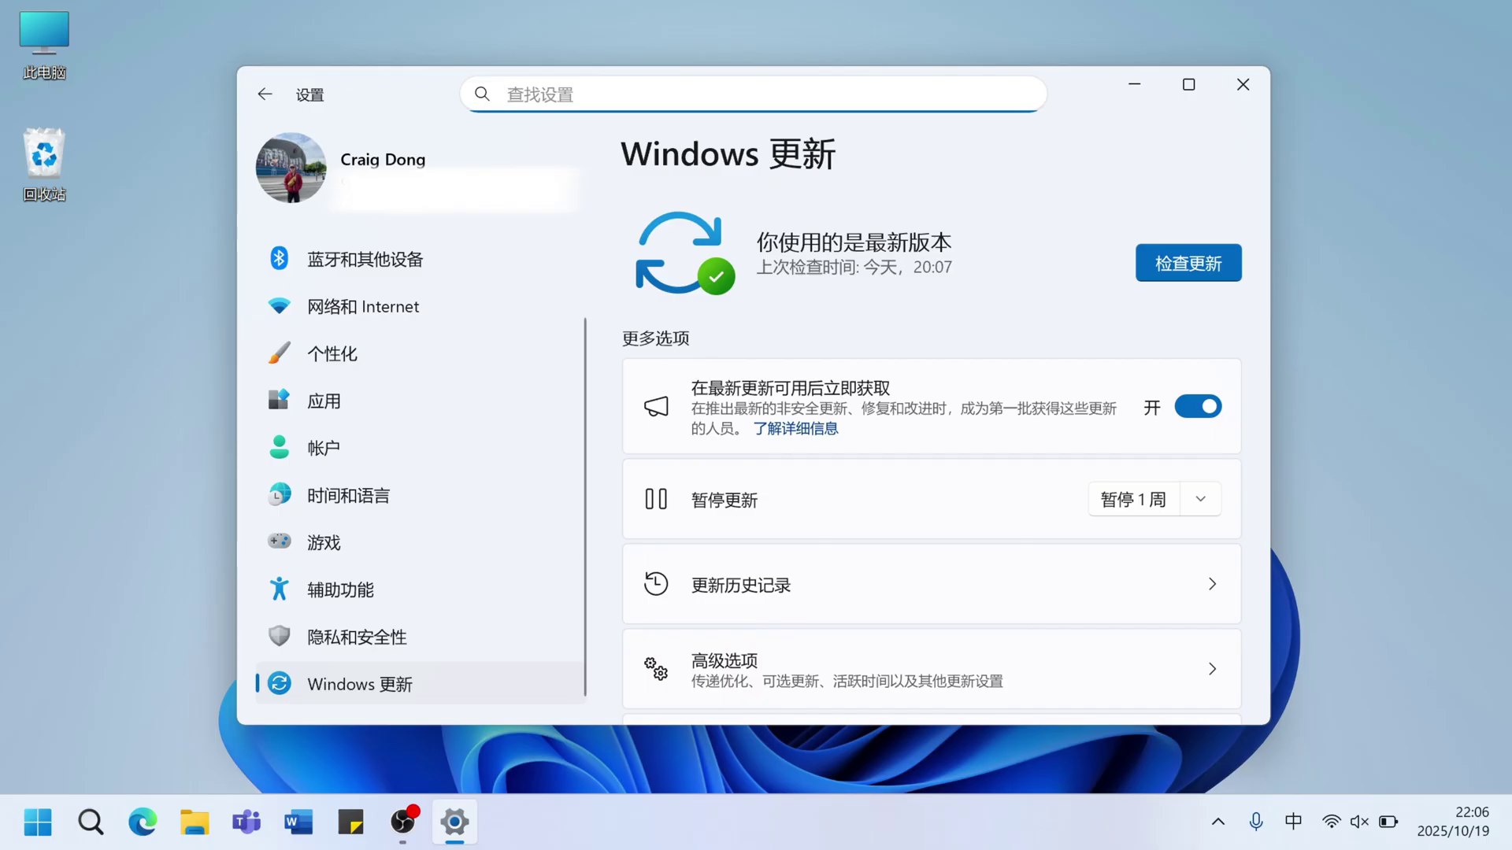
Adjust the sound volume and screen brightness to check where their on-screen indicators appear
{"action": "key", "text": "XF86AudioRaiseVolume"}
{"action": "key", "text": "XF86AudioRaiseVolume"}
{"action": "key", "text": "XF86AudioRaiseVolume"}
{"action": "key", "text": "XF86AudioRaiseVolume"}
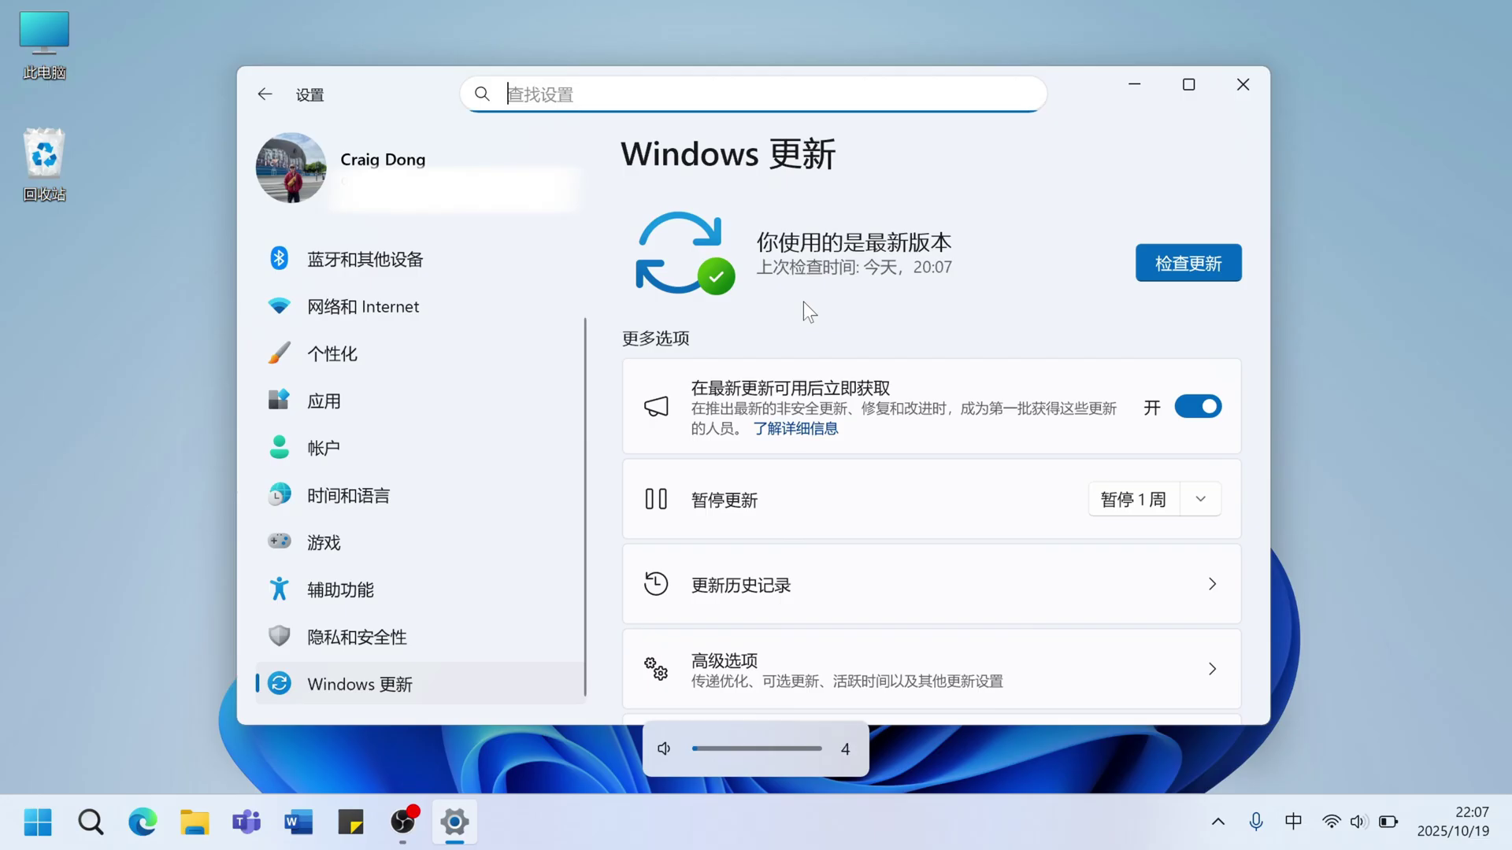
{"action": "key", "text": "XF86AudioLowerVolume"}
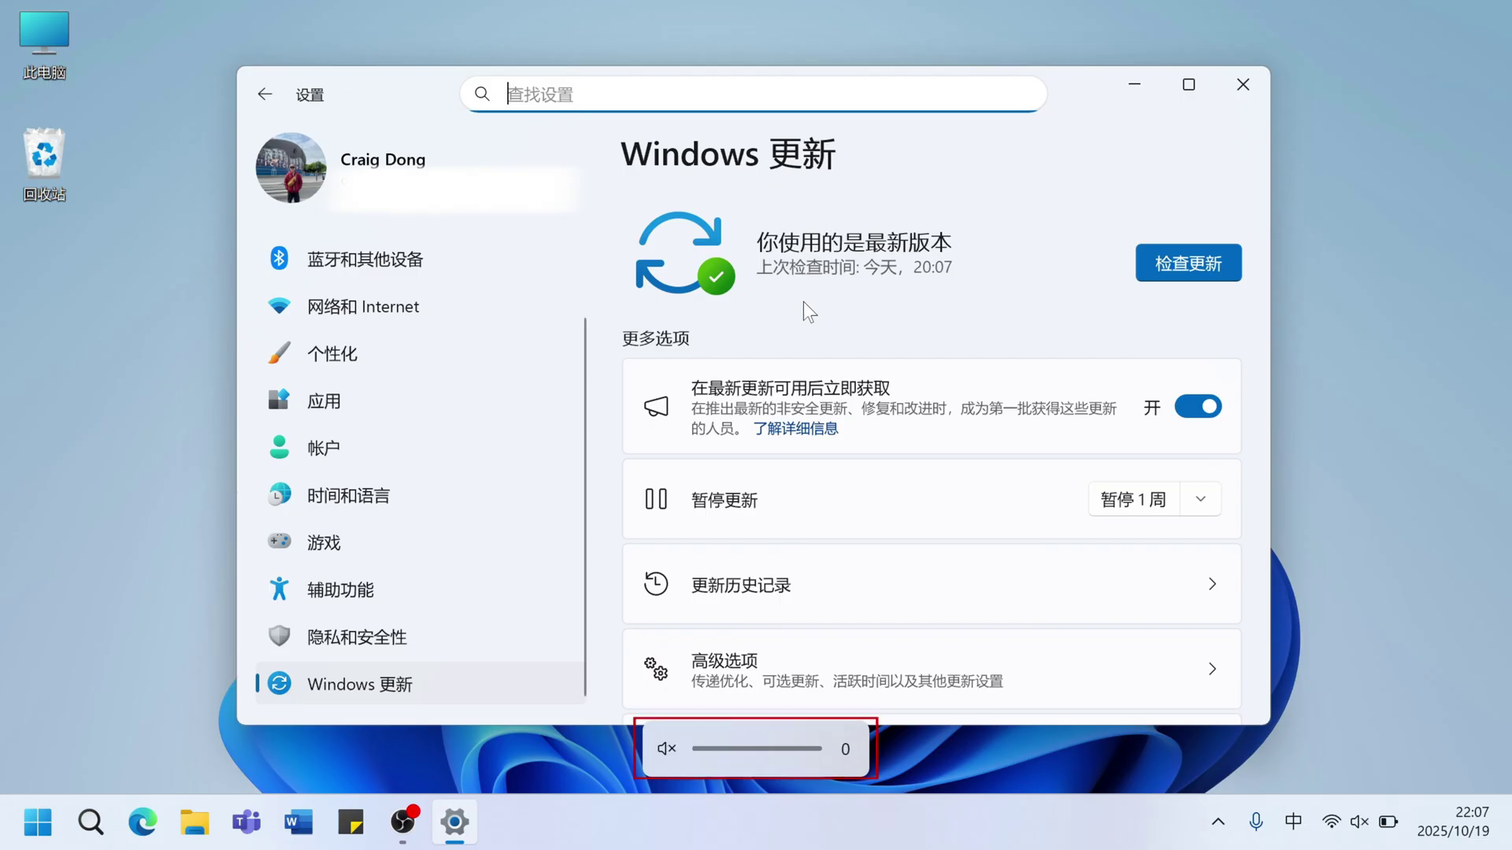
{"action": "key", "text": "XF86MonBrightnessUp"}
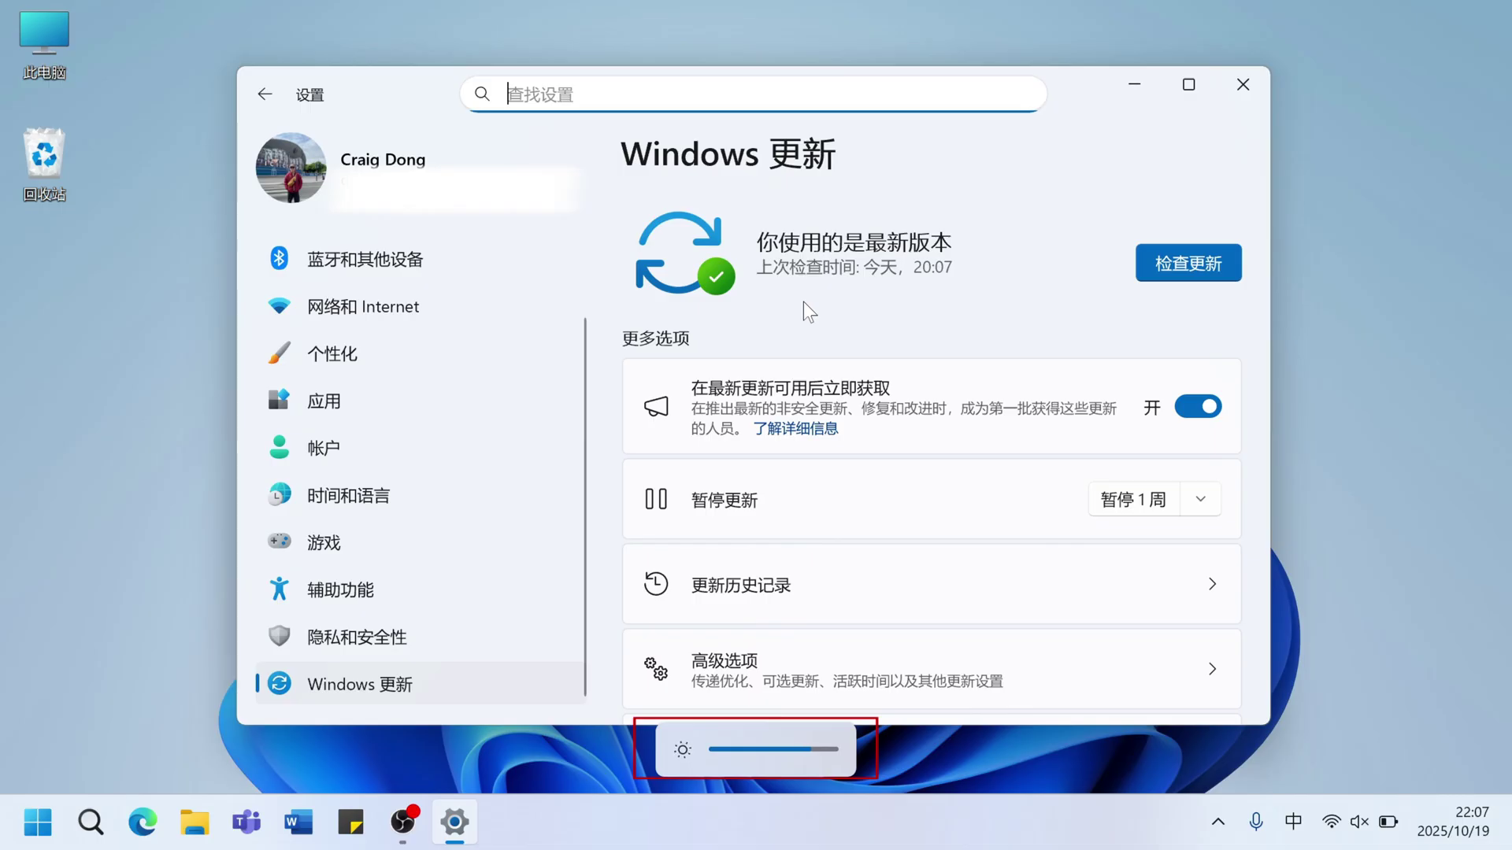
In the system notification settings, set the position of the on-screen indicators to 顶部居中
{"action": "scroll", "coordinate": [330, 315], "scroll_direction": "up", "scroll_amount": 1}
{"action": "left_click", "coordinate": [331, 315]}
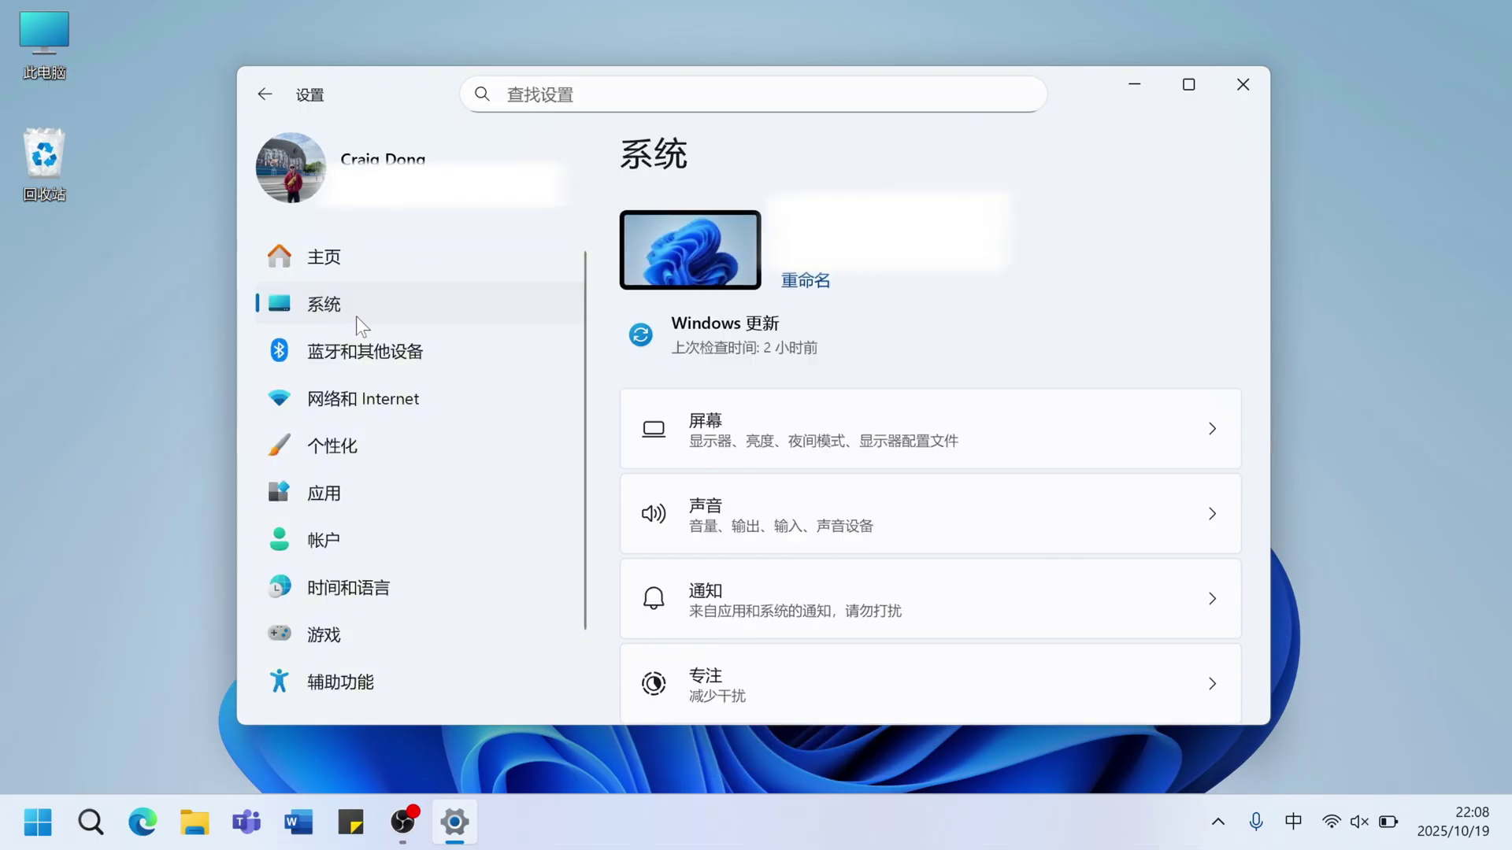
{"action": "left_click", "coordinate": [797, 597]}
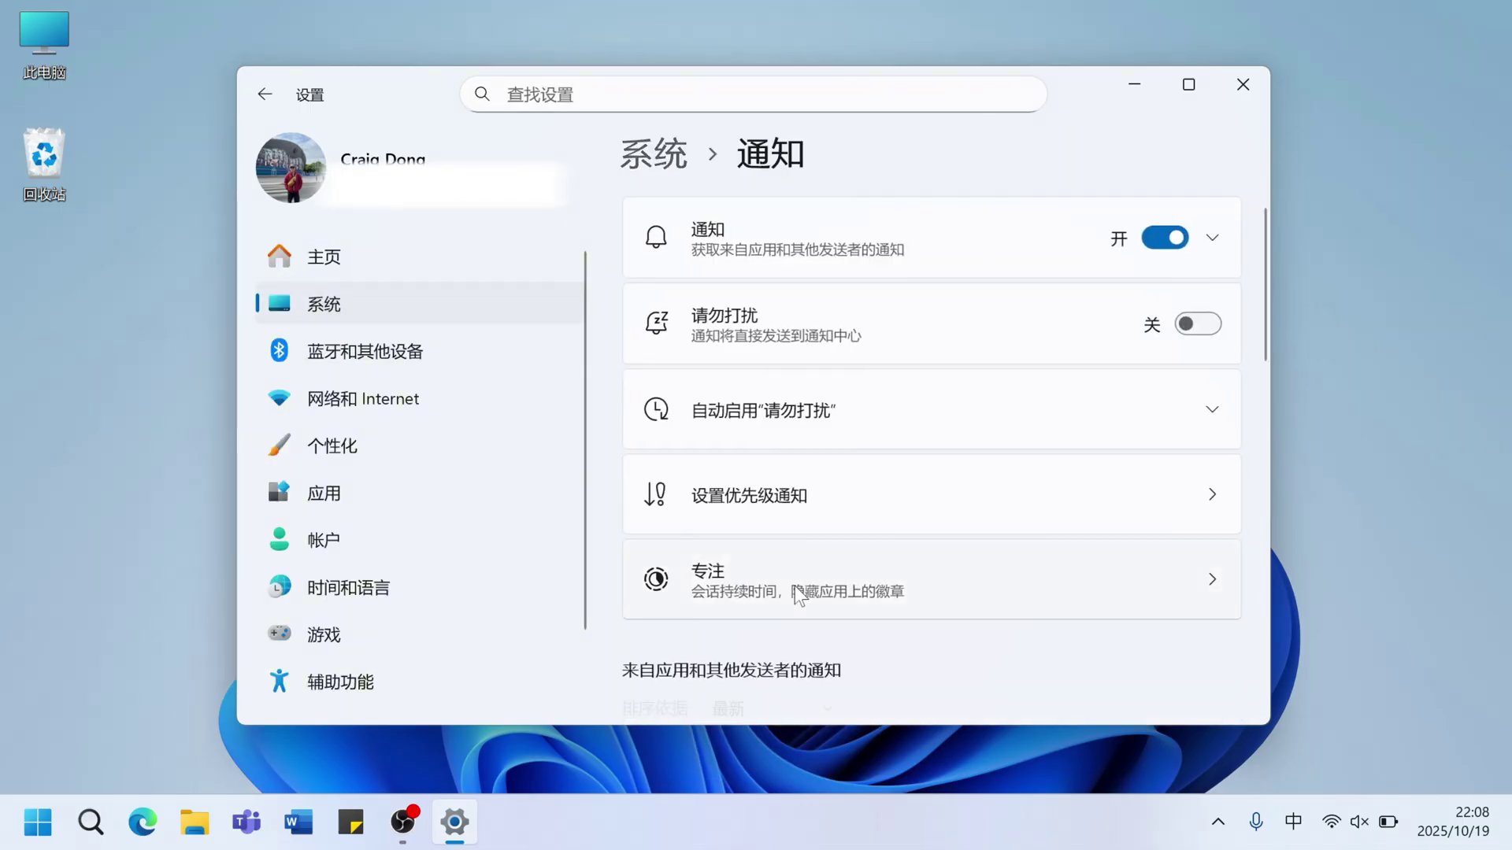
{"action": "scroll", "coordinate": [796, 589], "scroll_direction": "down", "scroll_amount": 15}
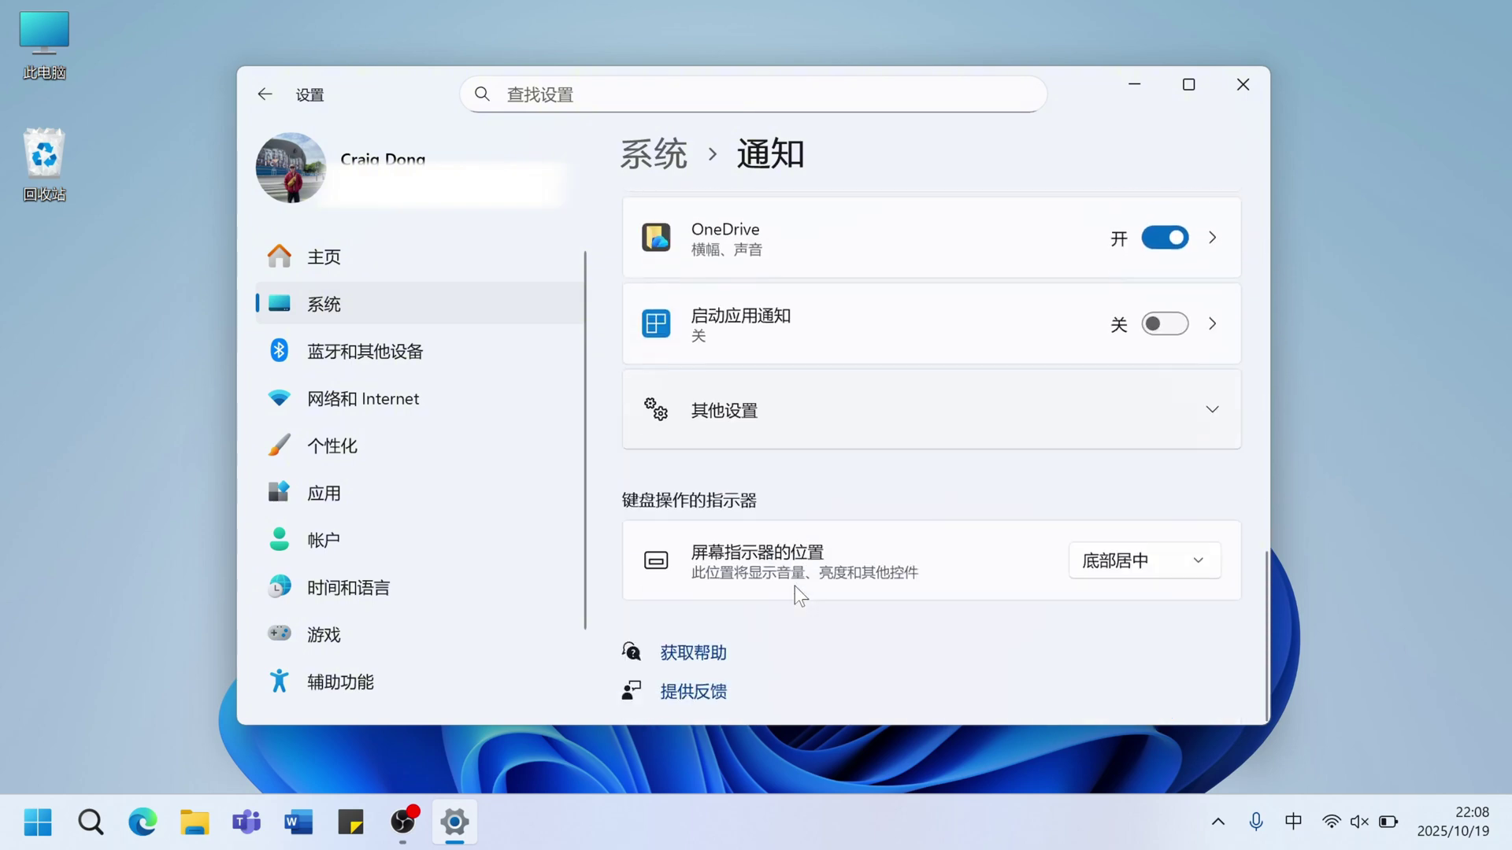
{"action": "left_click", "coordinate": [1118, 556]}
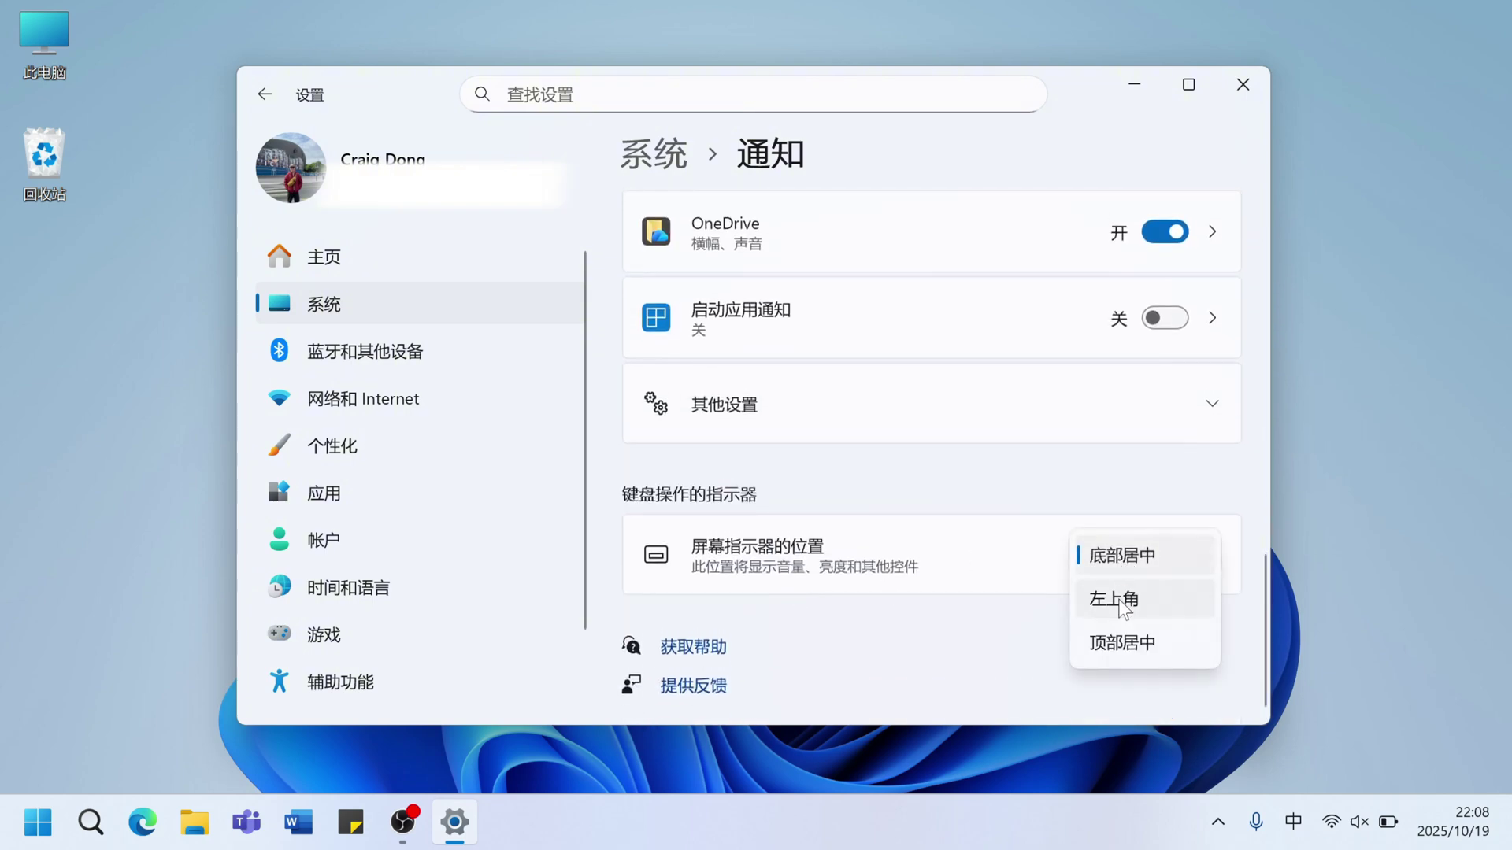
{"action": "left_click", "coordinate": [1119, 601]}
{"action": "left_click", "coordinate": [1115, 569]}
{"action": "left_click", "coordinate": [1116, 605]}
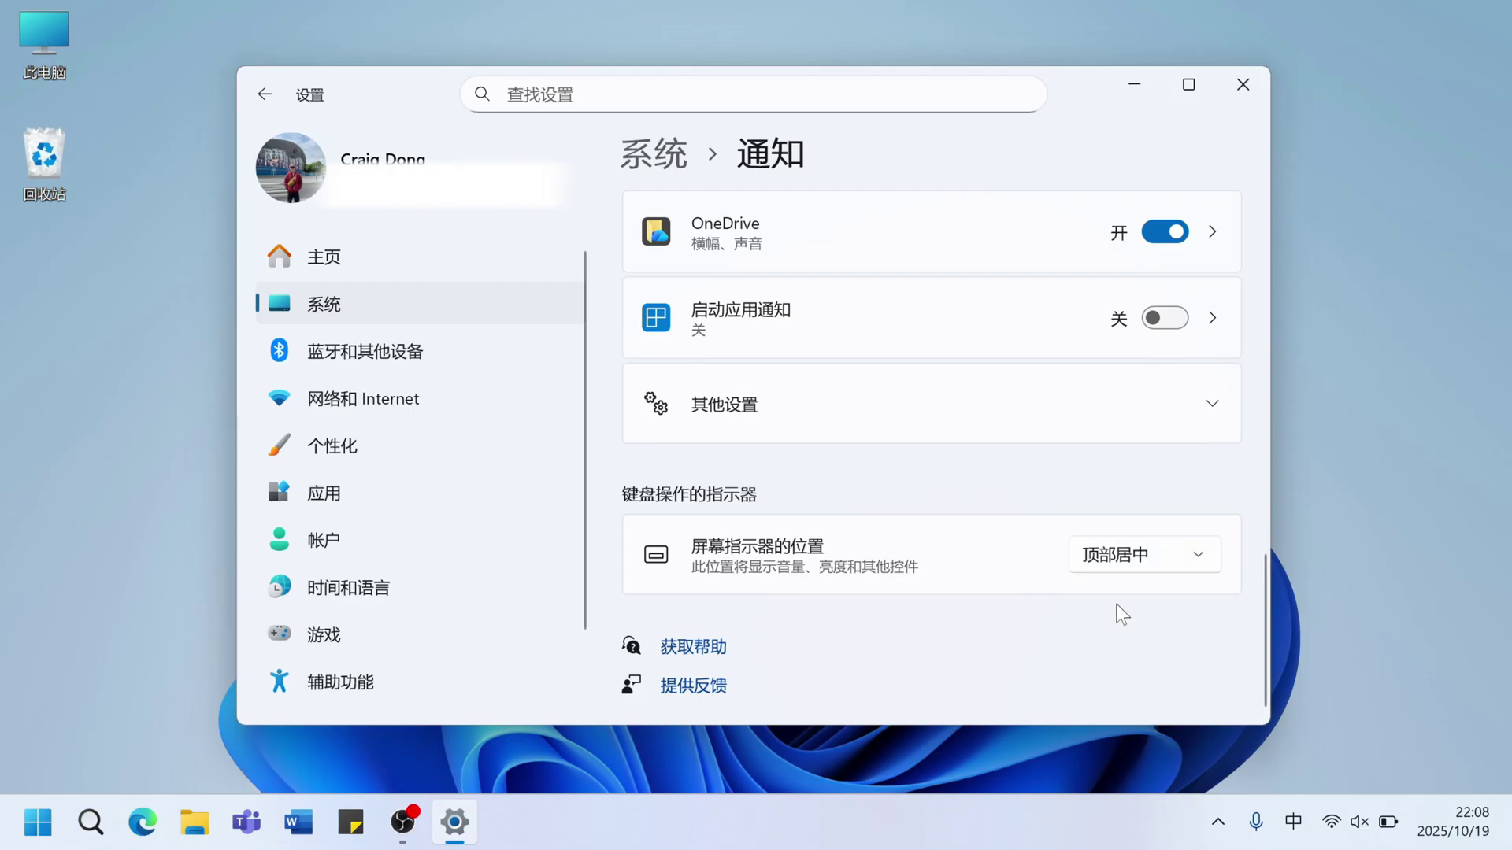
Set the on-screen indicator position to 左上角 and test it by lowering the volume
{"action": "left_click", "coordinate": [1122, 555]}
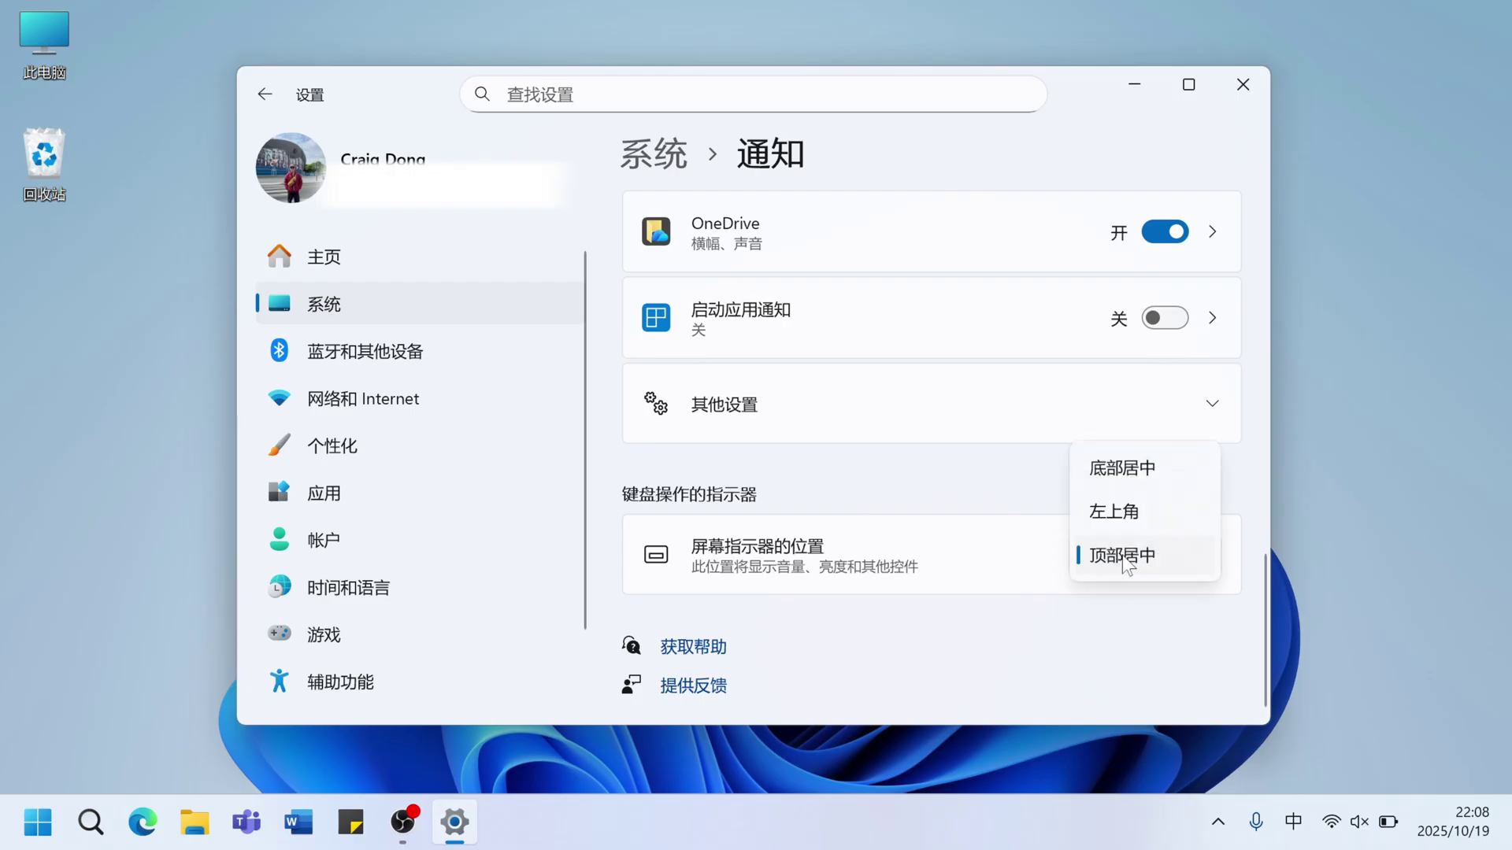
{"action": "left_click", "coordinate": [1130, 526]}
{"action": "key", "text": "XF86AudioLowerVolume"}
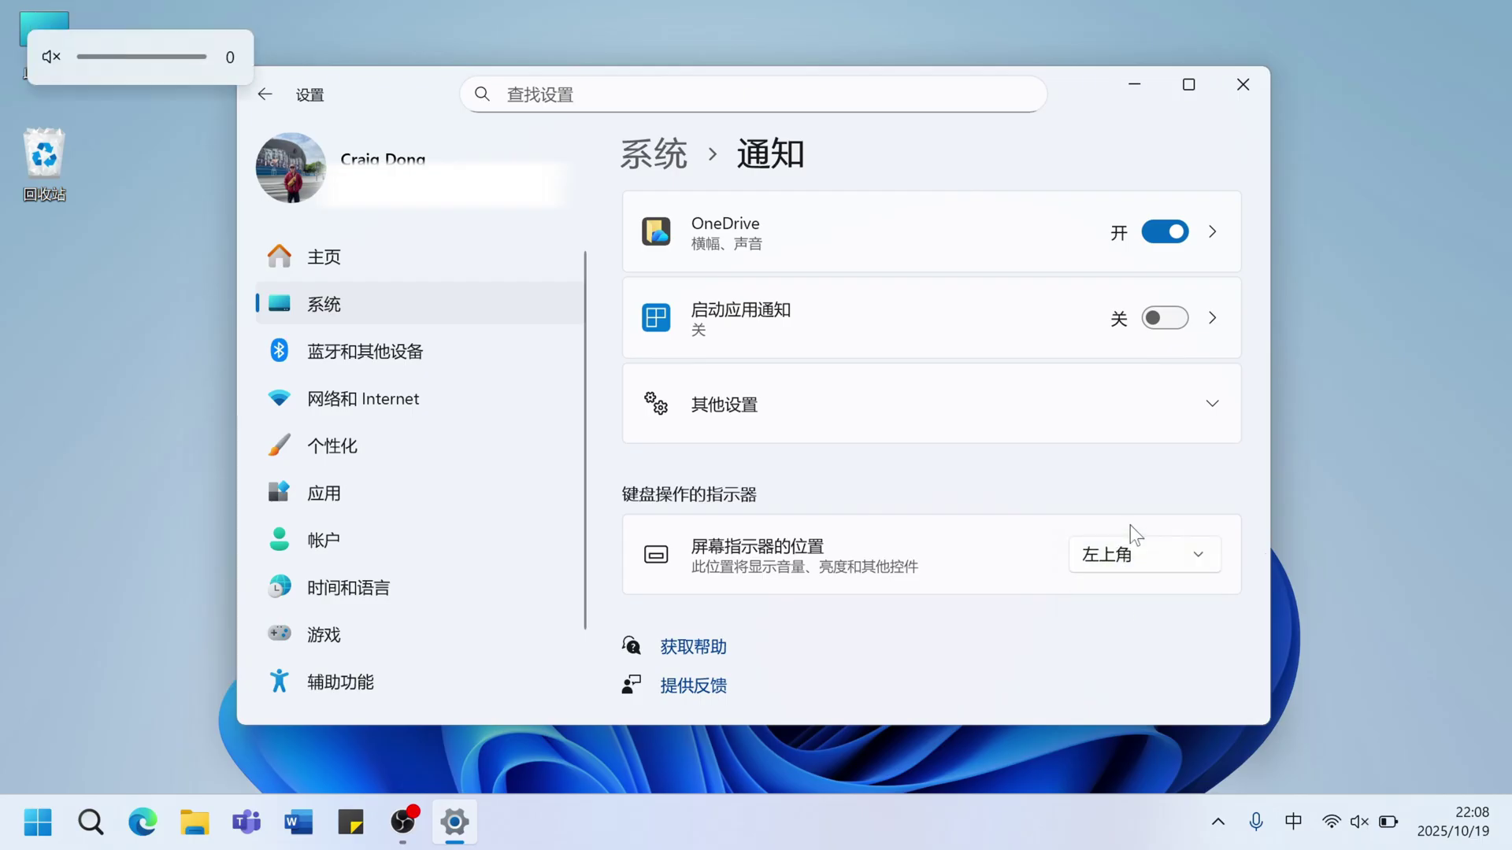
Set the on-screen indicator position to 顶部居中 and test it by changing the brightness and volume
{"action": "left_click", "coordinate": [1123, 555]}
{"action": "left_click", "coordinate": [1123, 598]}
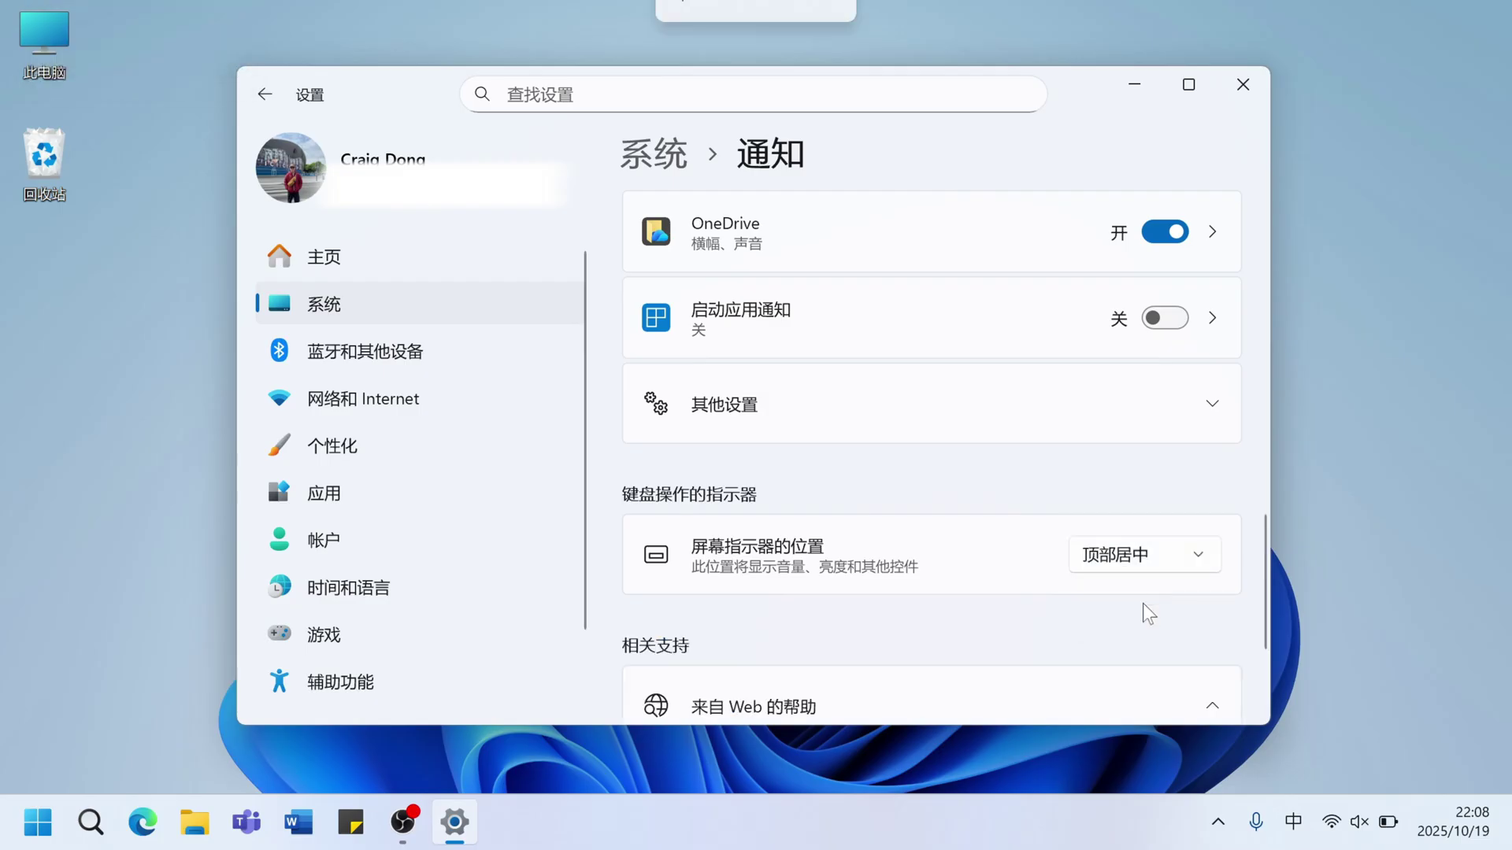
{"action": "key", "text": "XF86MonBrightnessUp"}
{"action": "key", "text": "XF86MonBrightnessDown"}
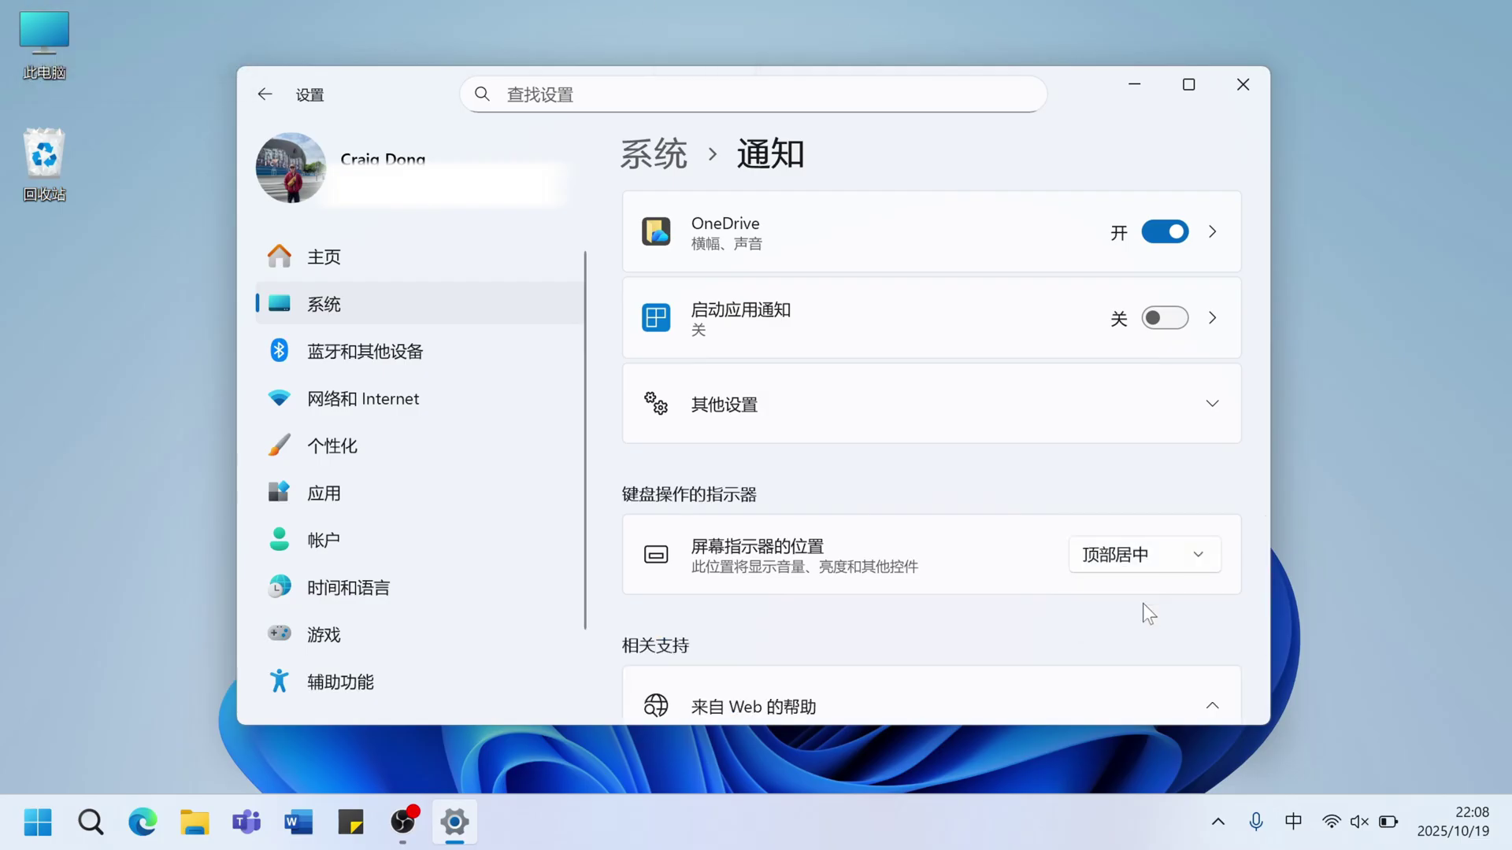
{"action": "key", "text": "XF86AudioRaiseVolume"}
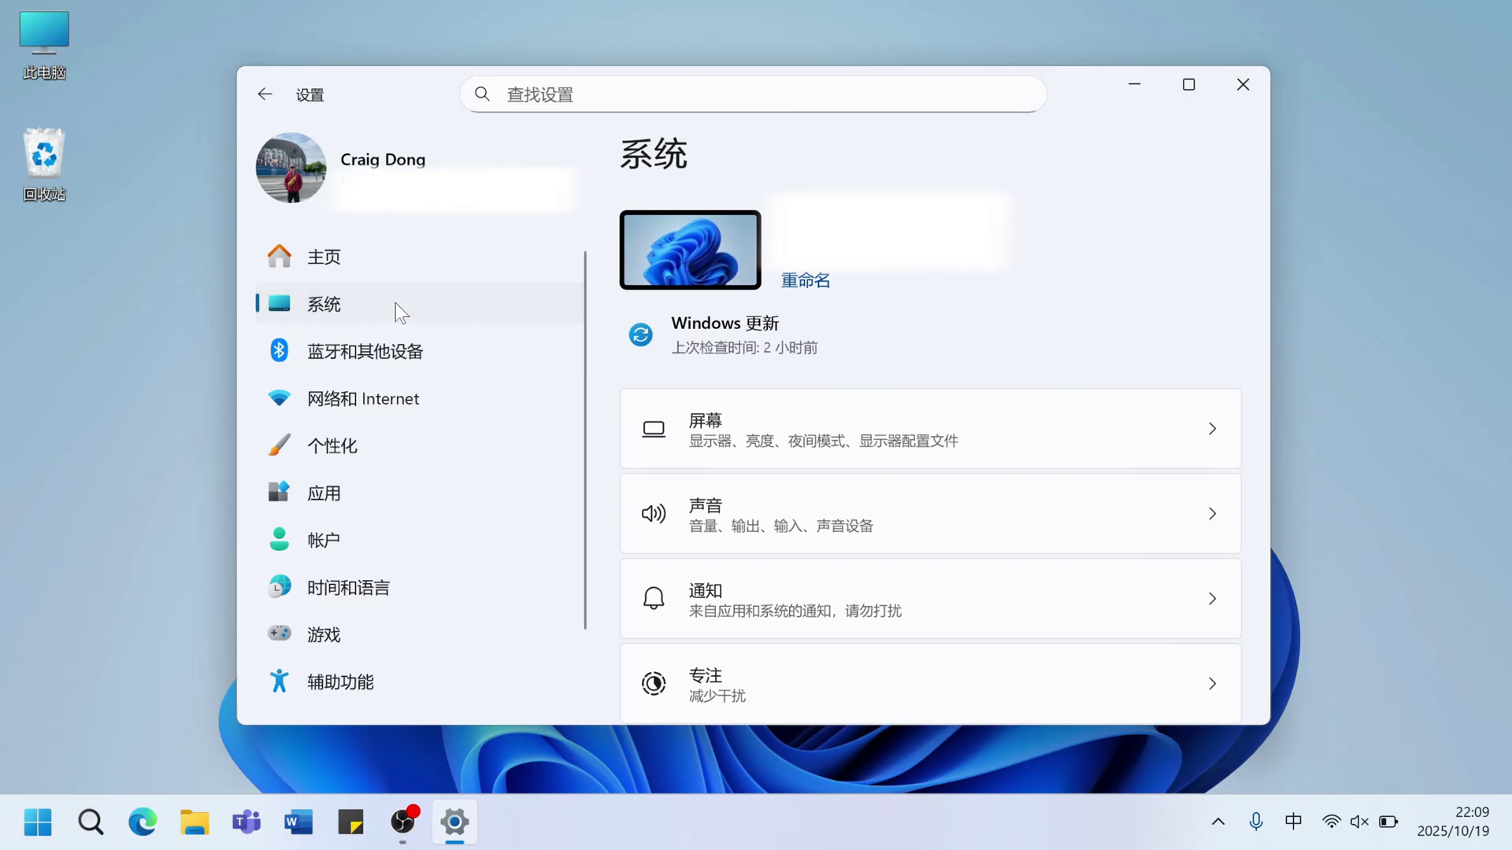
In the system recovery settings, turn on 快速计算机恢复 and the option to keep searching when no solution is found
{"action": "scroll", "coordinate": [786, 398], "scroll_direction": "down", "scroll_amount": 10}
{"action": "left_click", "coordinate": [888, 541]}
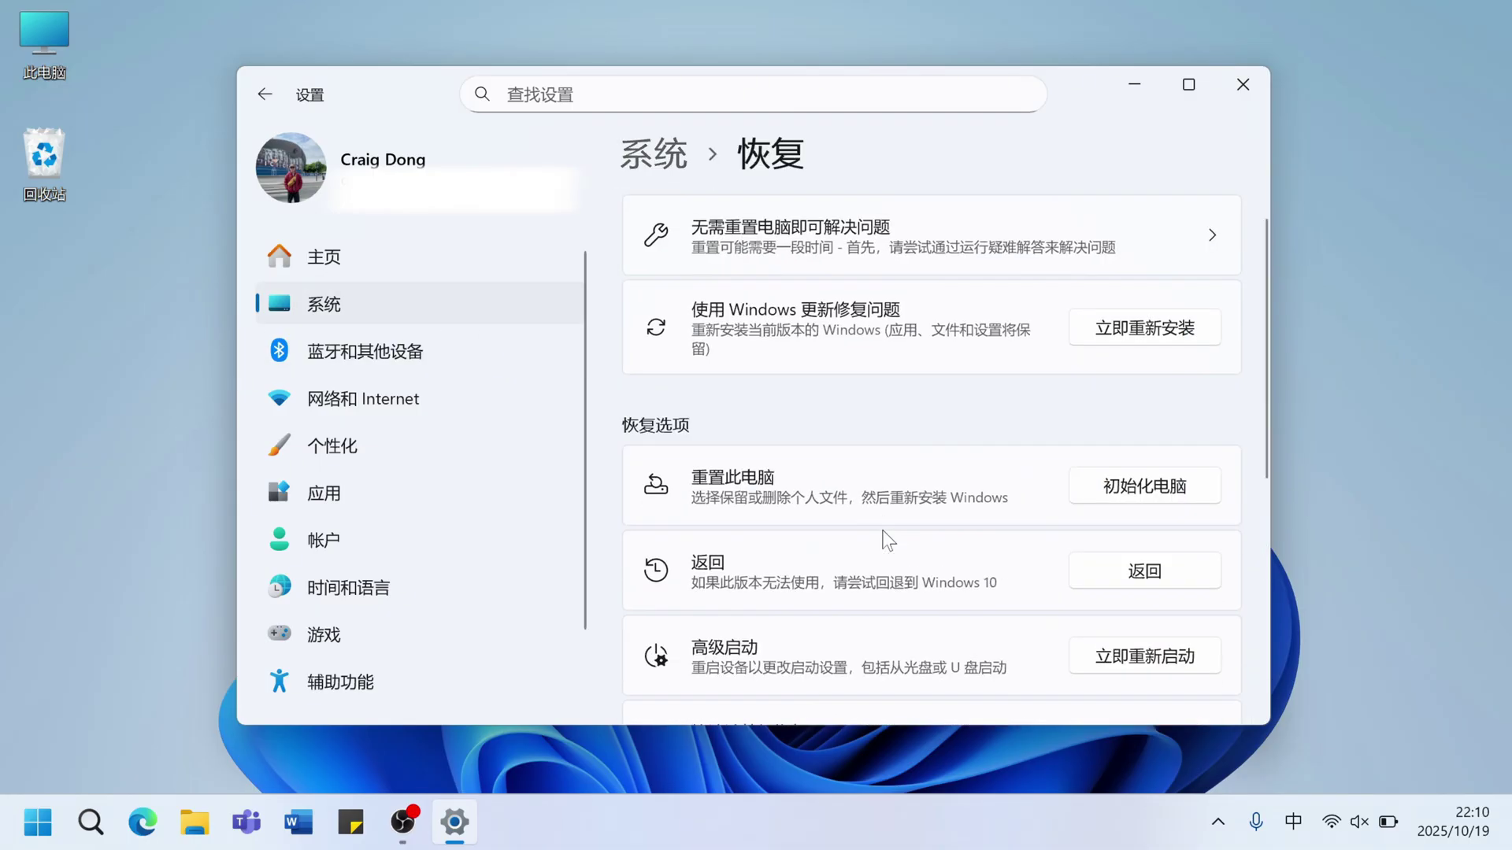
{"action": "scroll", "coordinate": [887, 540], "scroll_direction": "down", "scroll_amount": 2}
{"action": "left_click", "coordinate": [1209, 591]}
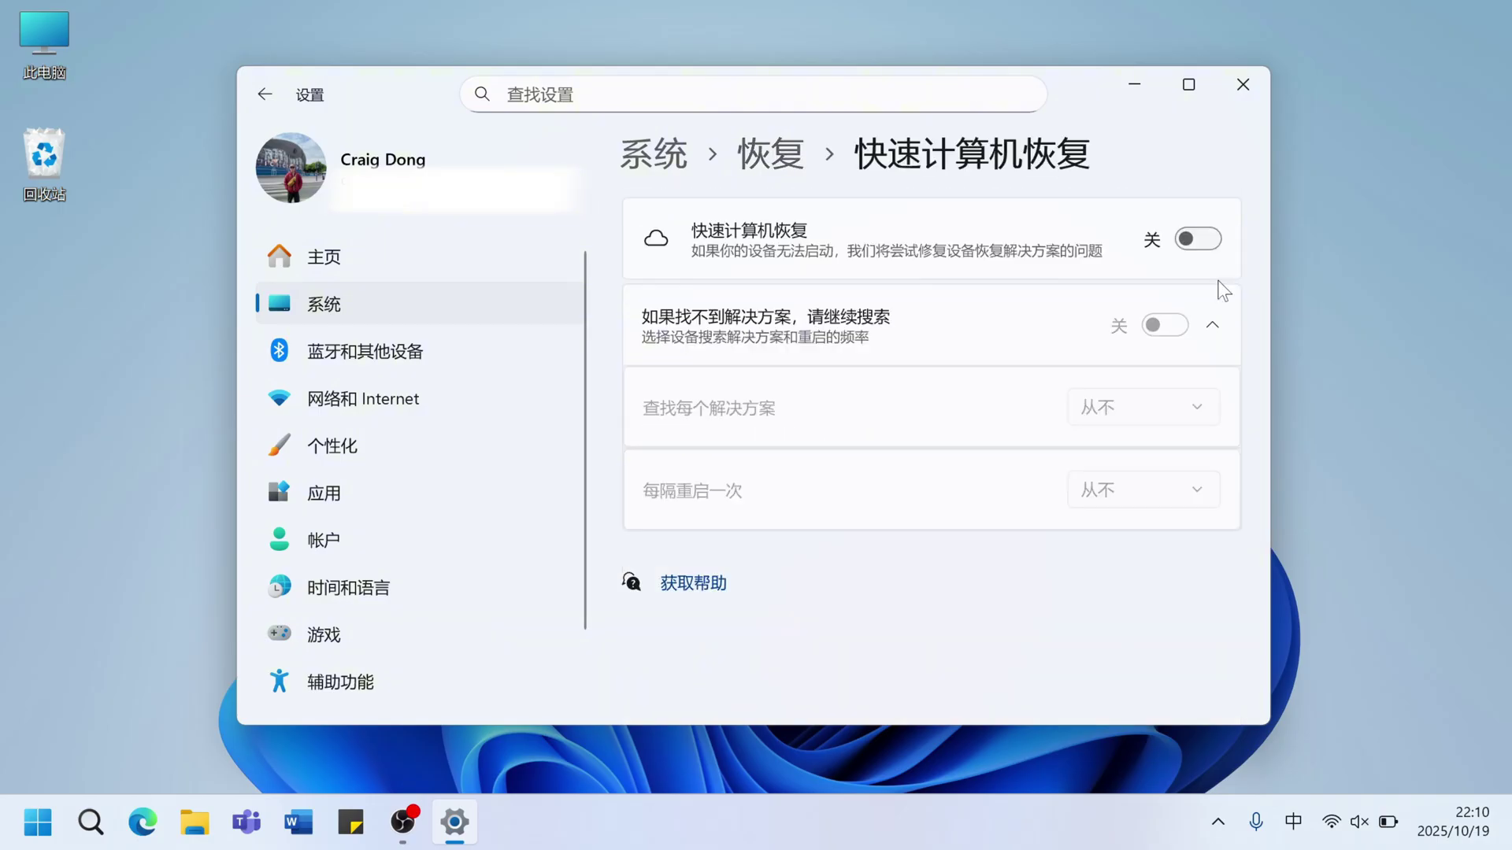
{"action": "left_click", "coordinate": [1197, 239]}
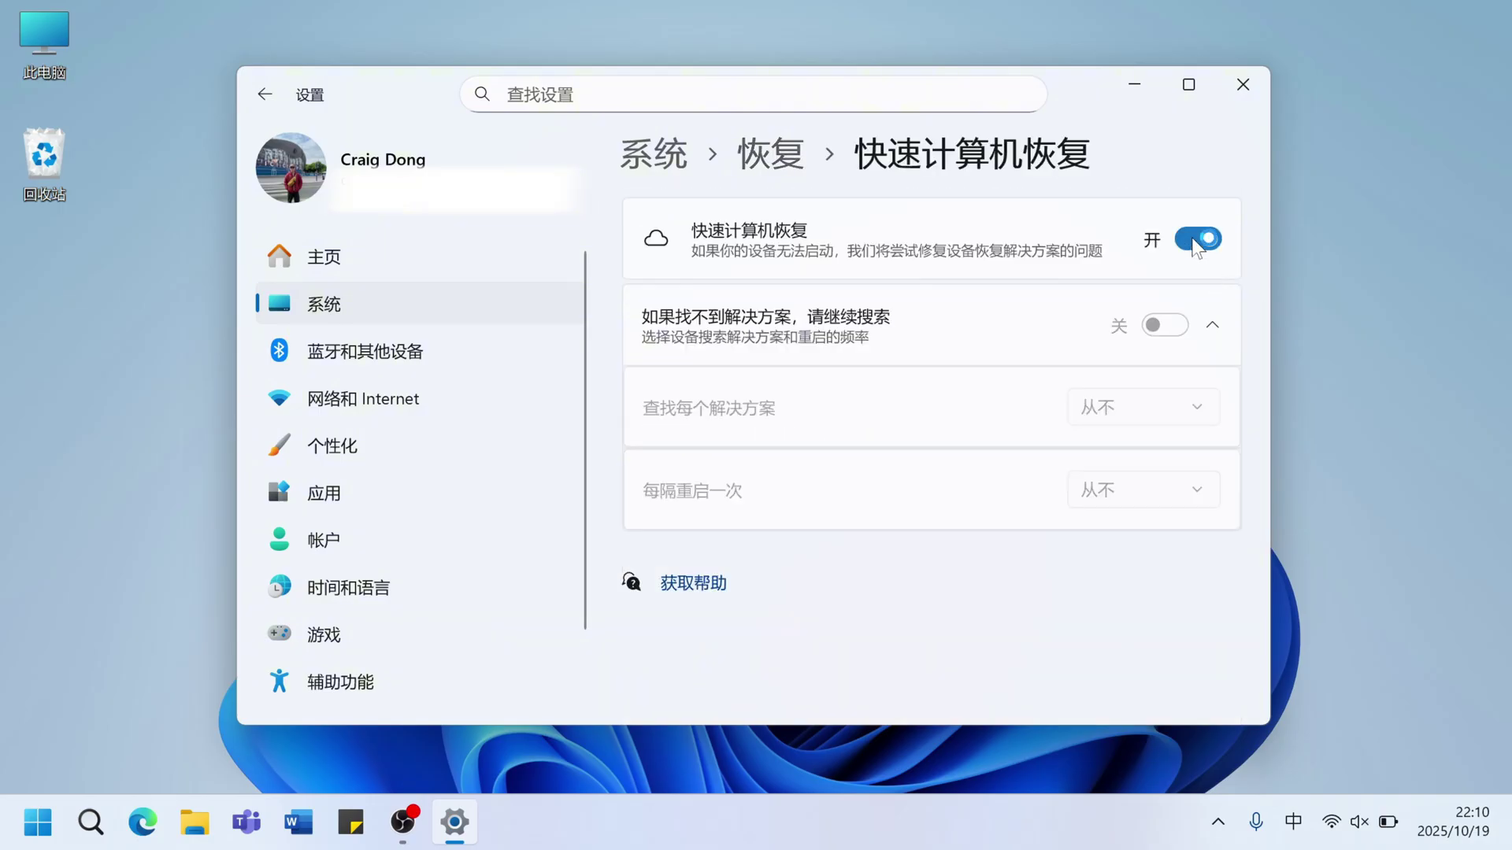
{"action": "left_click", "coordinate": [1164, 334]}
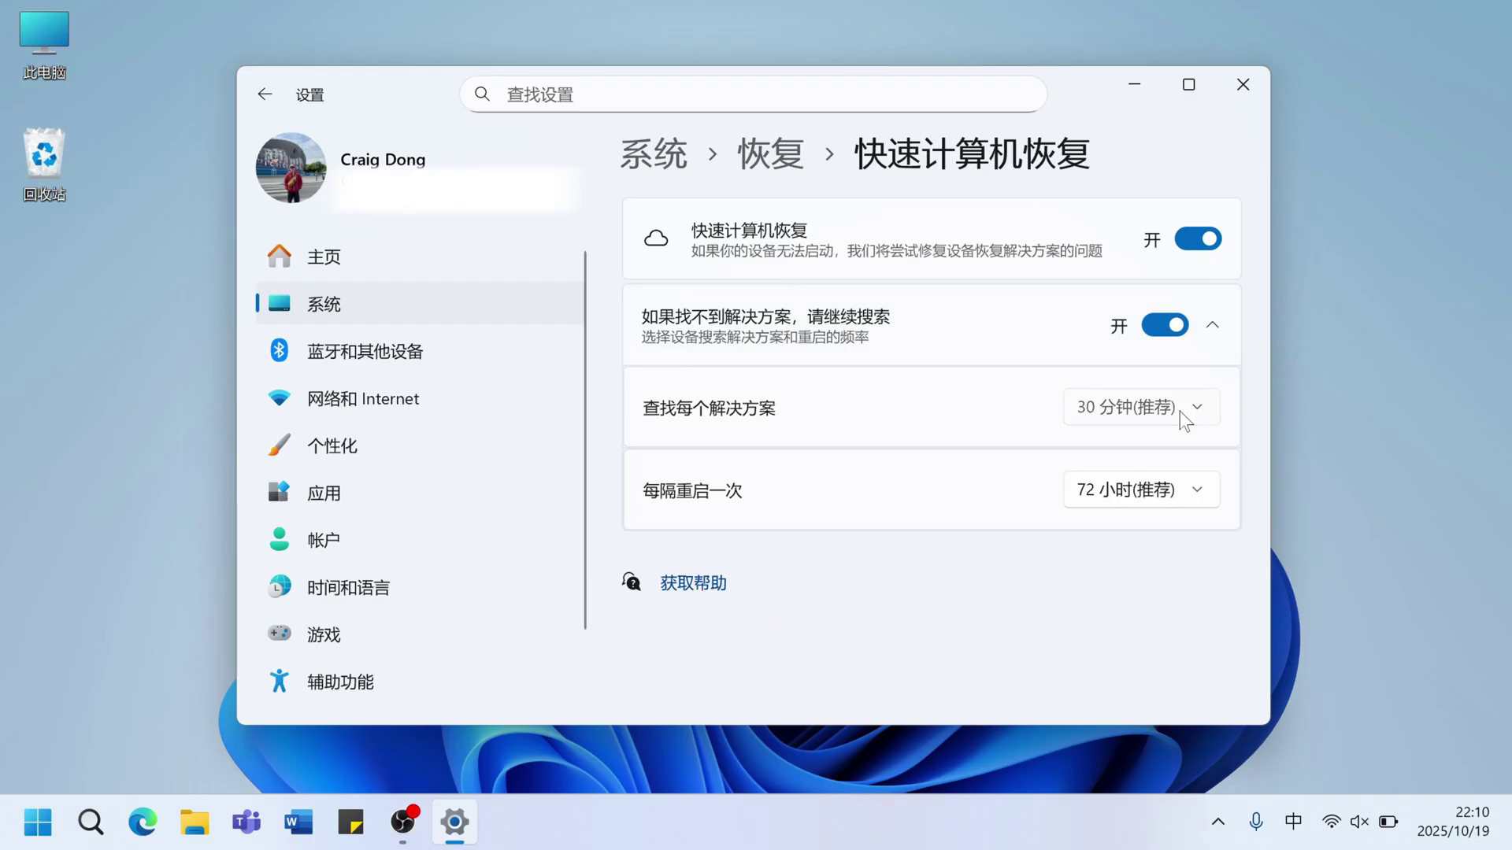
Check the available solution-search intervals and select 72 小时(推荐) as the restart interval
{"action": "left_click", "coordinate": [1180, 411]}
{"action": "left_click", "coordinate": [1158, 427]}
{"action": "left_click", "coordinate": [1180, 493]}
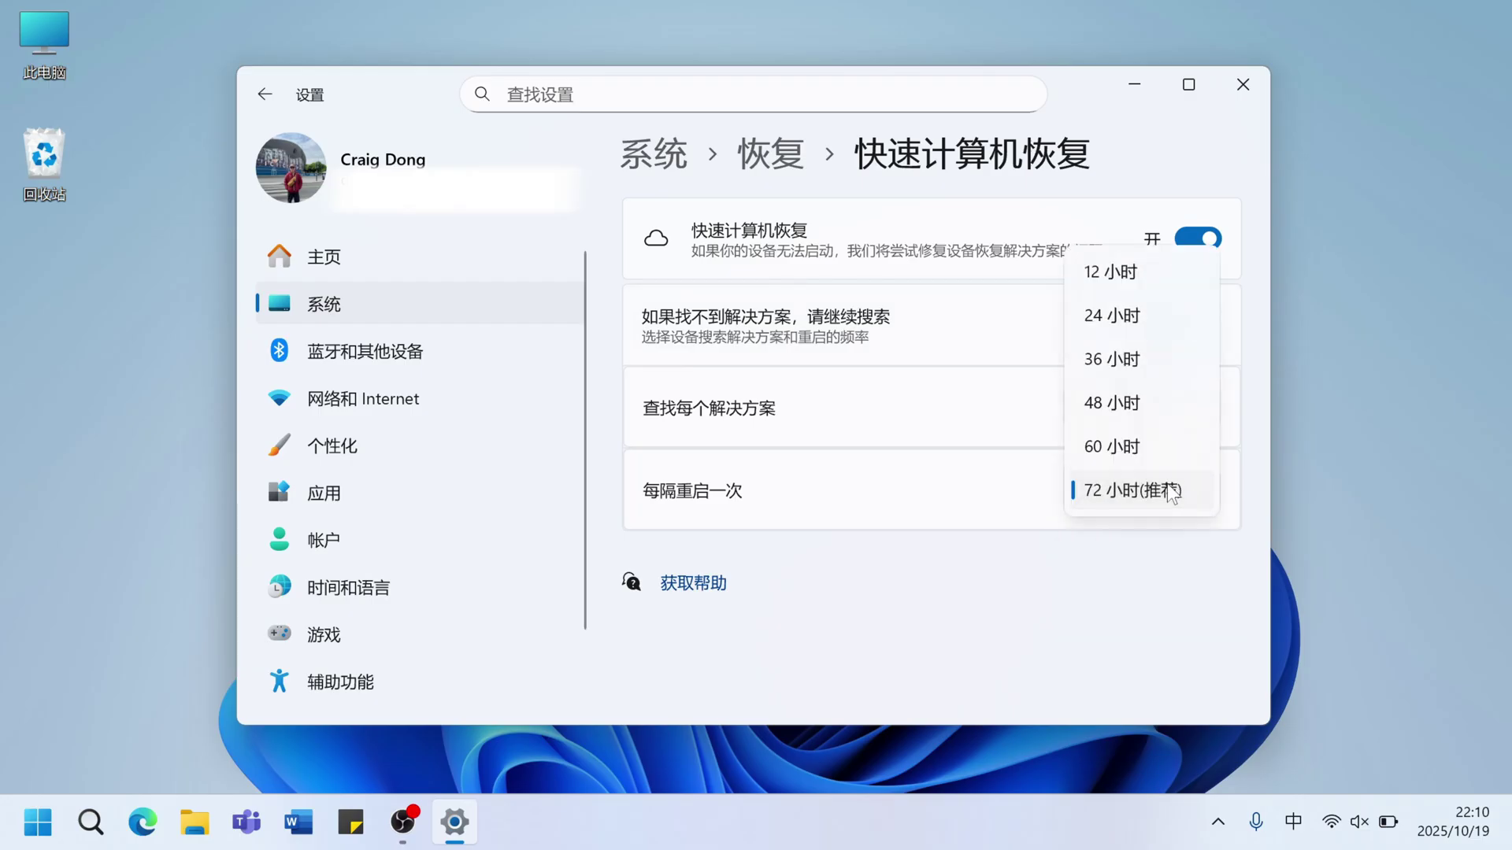
{"action": "left_click", "coordinate": [1156, 492]}
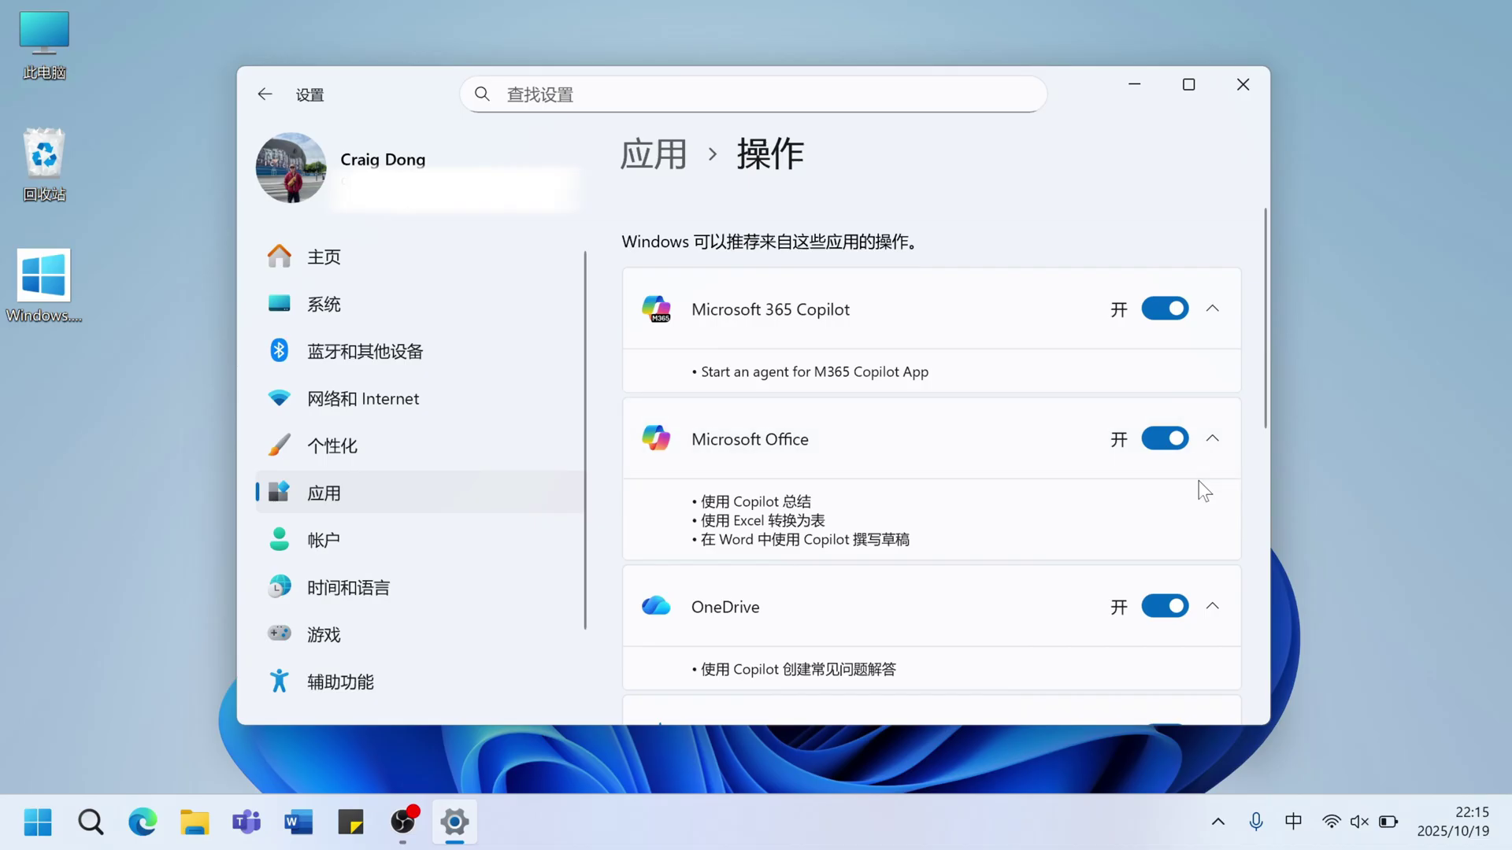
Look through the apps and their recommended actions on the 应用 > 操作 page
{"action": "scroll", "coordinate": [1198, 480], "scroll_direction": "down", "scroll_amount": 2}
{"action": "scroll", "coordinate": [1199, 481], "scroll_direction": "down", "scroll_amount": 4}
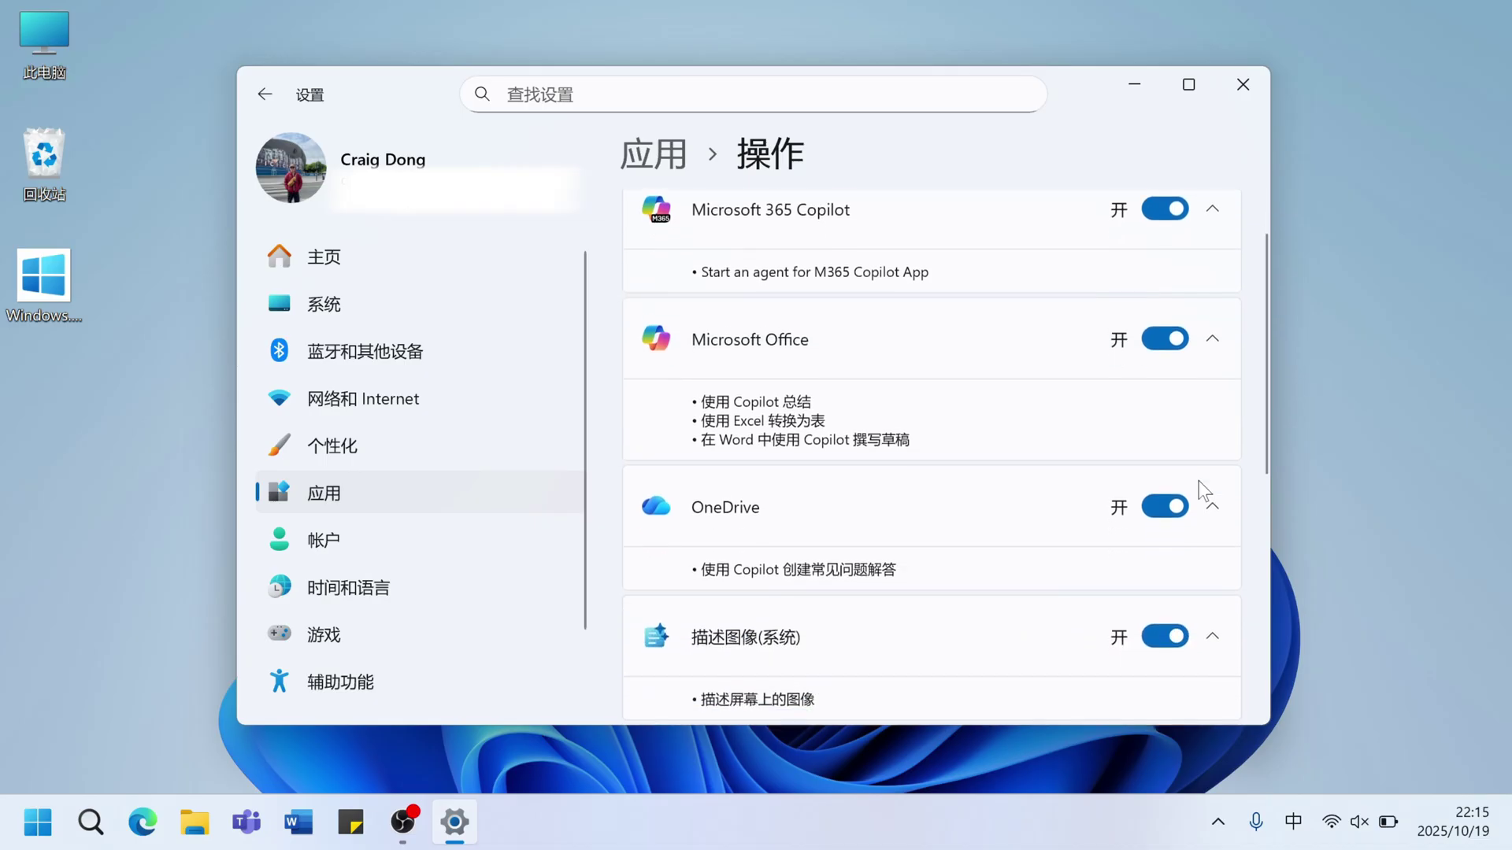
{"action": "scroll", "coordinate": [1198, 480], "scroll_direction": "down", "scroll_amount": 5}
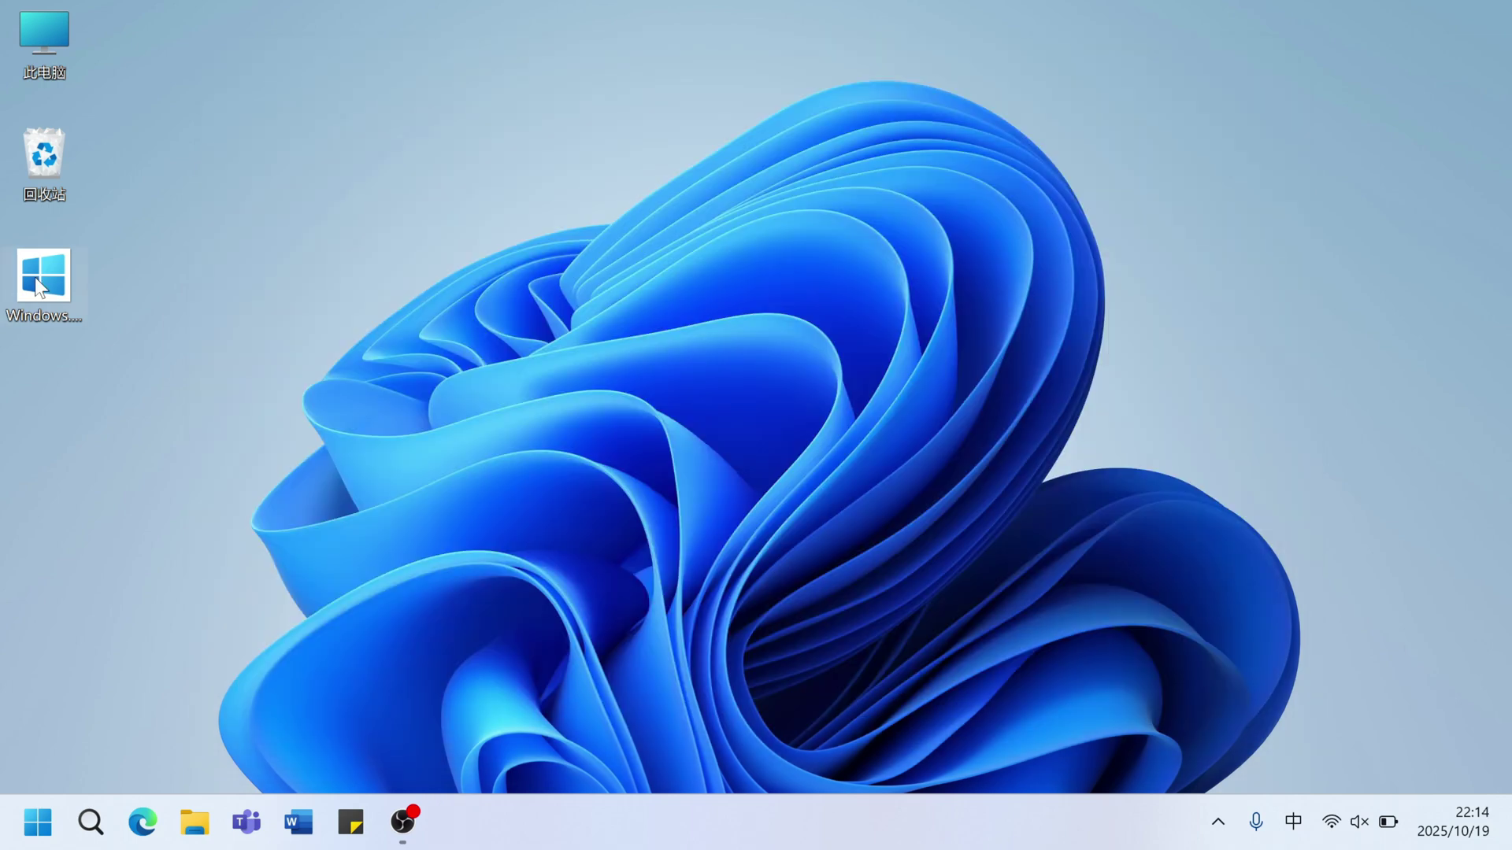
Choose the AI action for erasing objects with 照片 on the desktop image, and open the 操作 page in the app settings
{"action": "right_click", "coordinate": [37, 286]}
{"action": "mouse_move", "coordinate": [194, 168]}
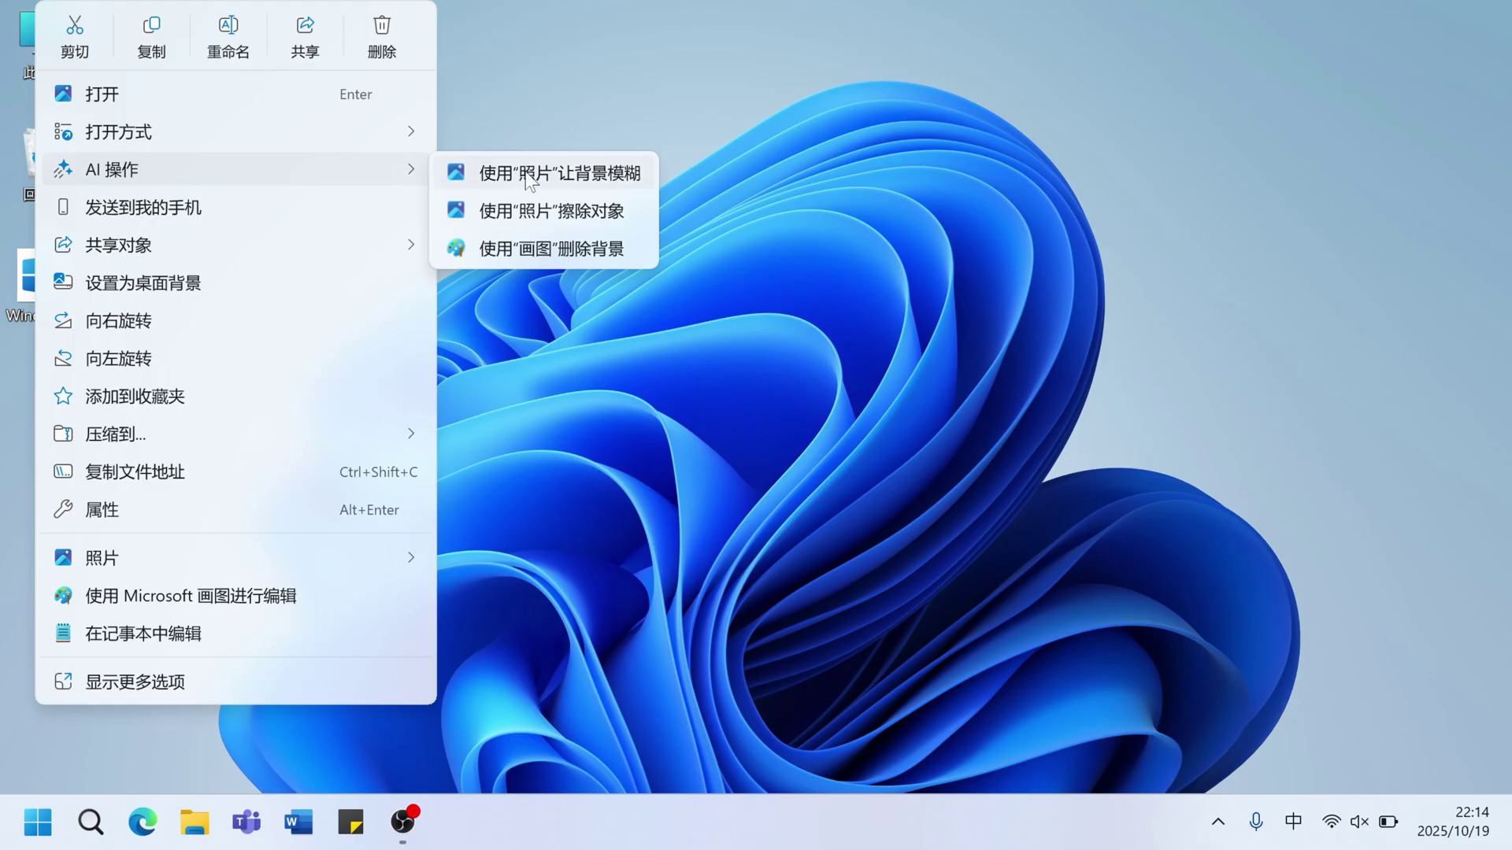
{"action": "left_click", "coordinate": [510, 219]}
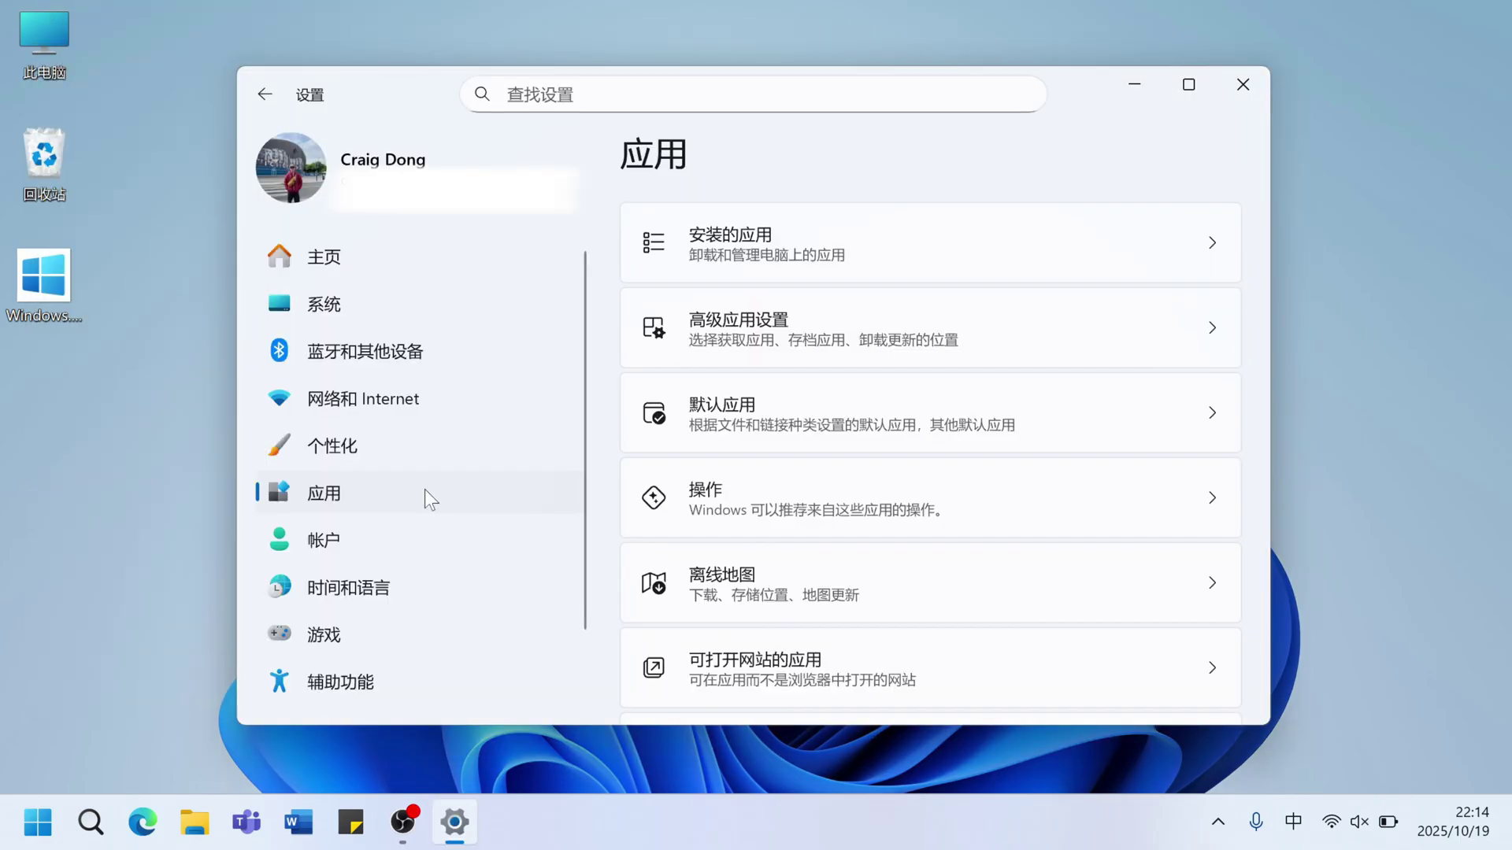
{"action": "left_click", "coordinate": [700, 496]}
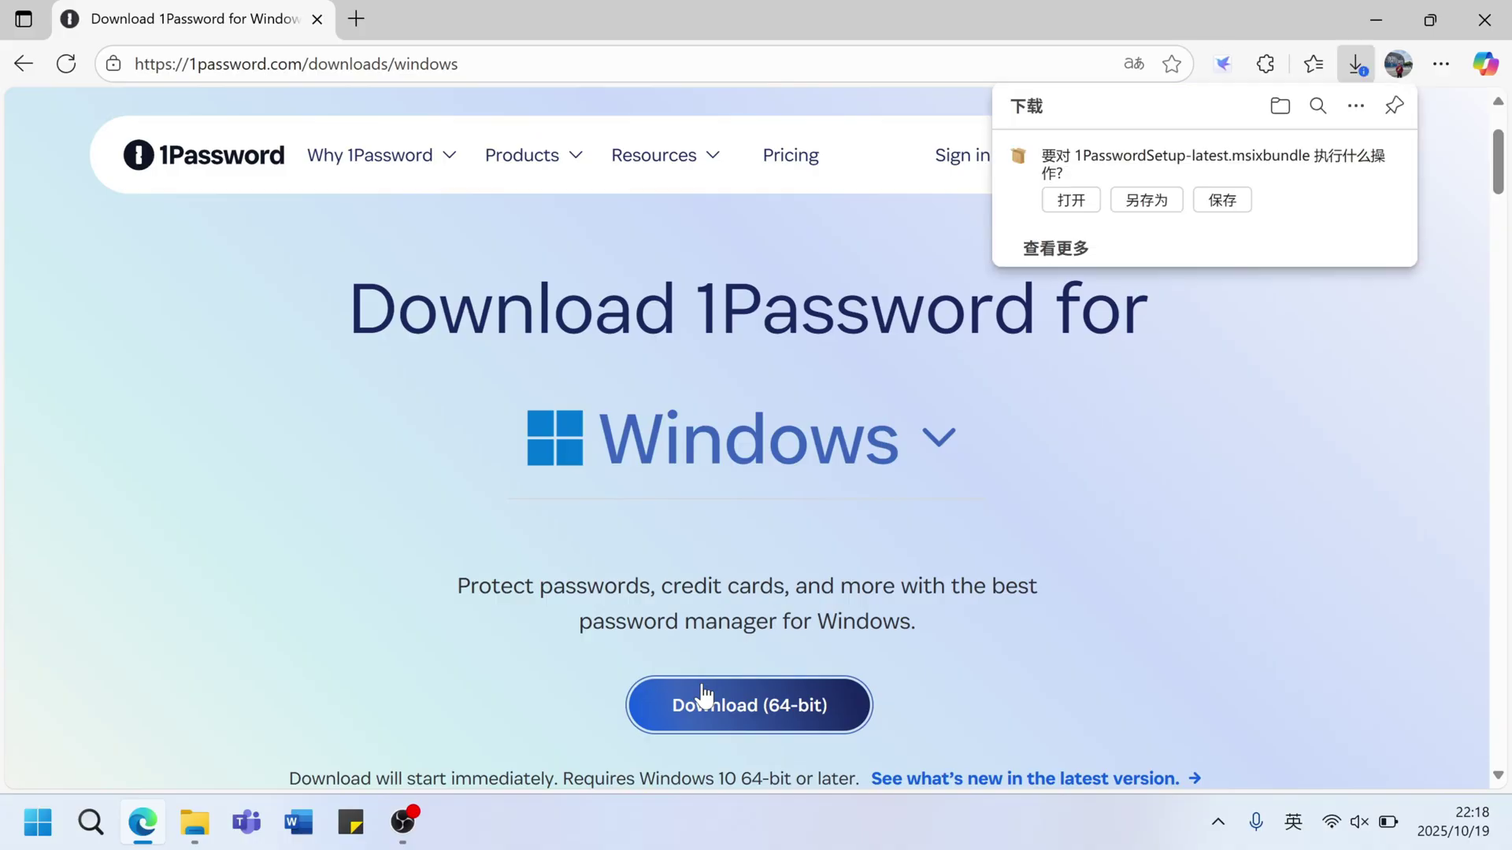
In Microsoft Edge, save the 1PasswordSetup-latest.msixbundle installer
{"action": "left_click", "coordinate": [1222, 200]}
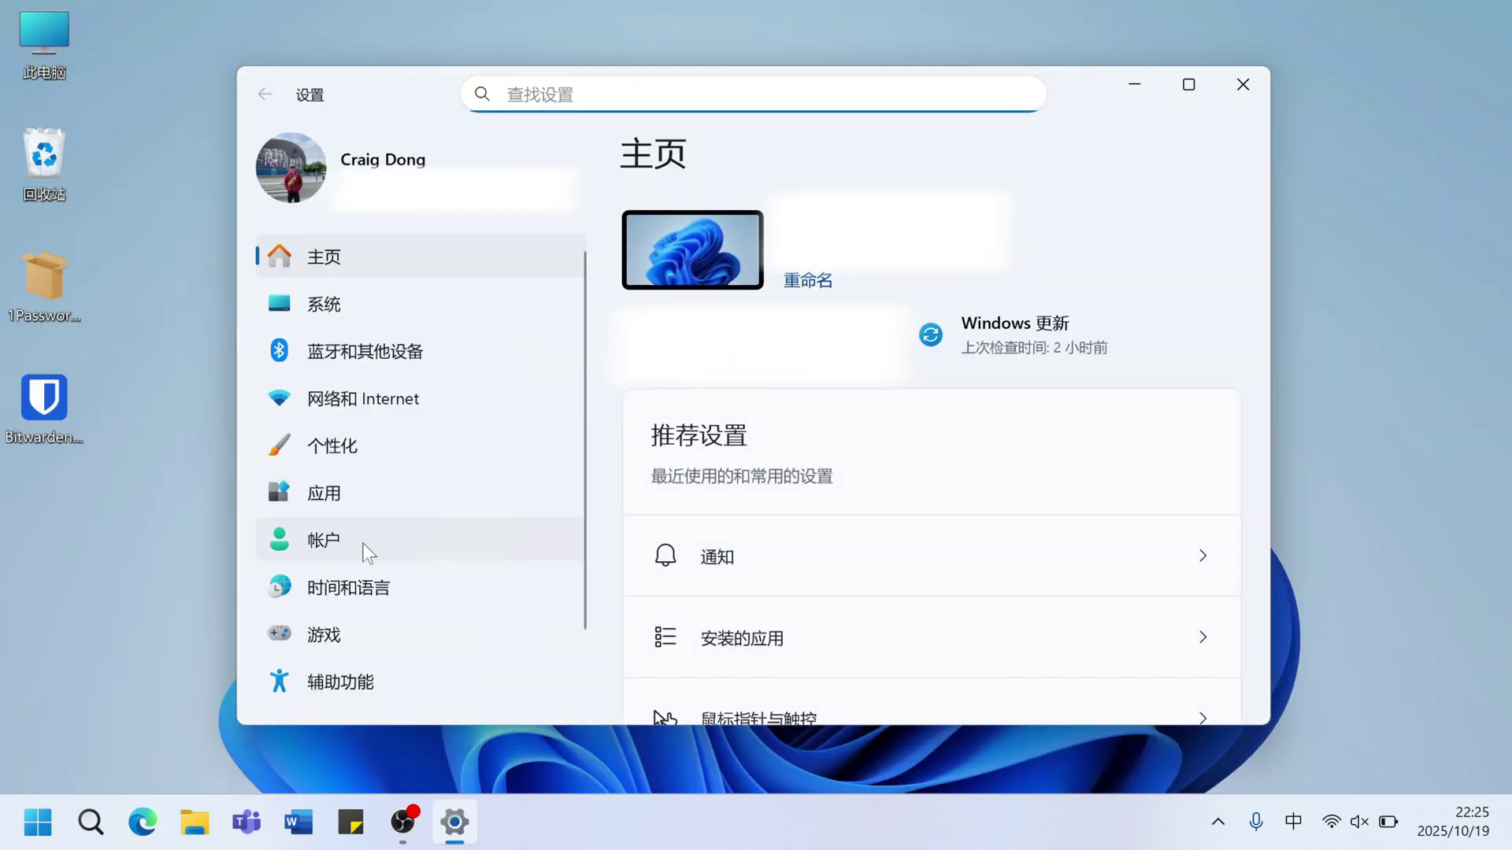
In Windows Settings, open the advanced options of 通行密钥 under the account settings
{"action": "left_click", "coordinate": [364, 549]}
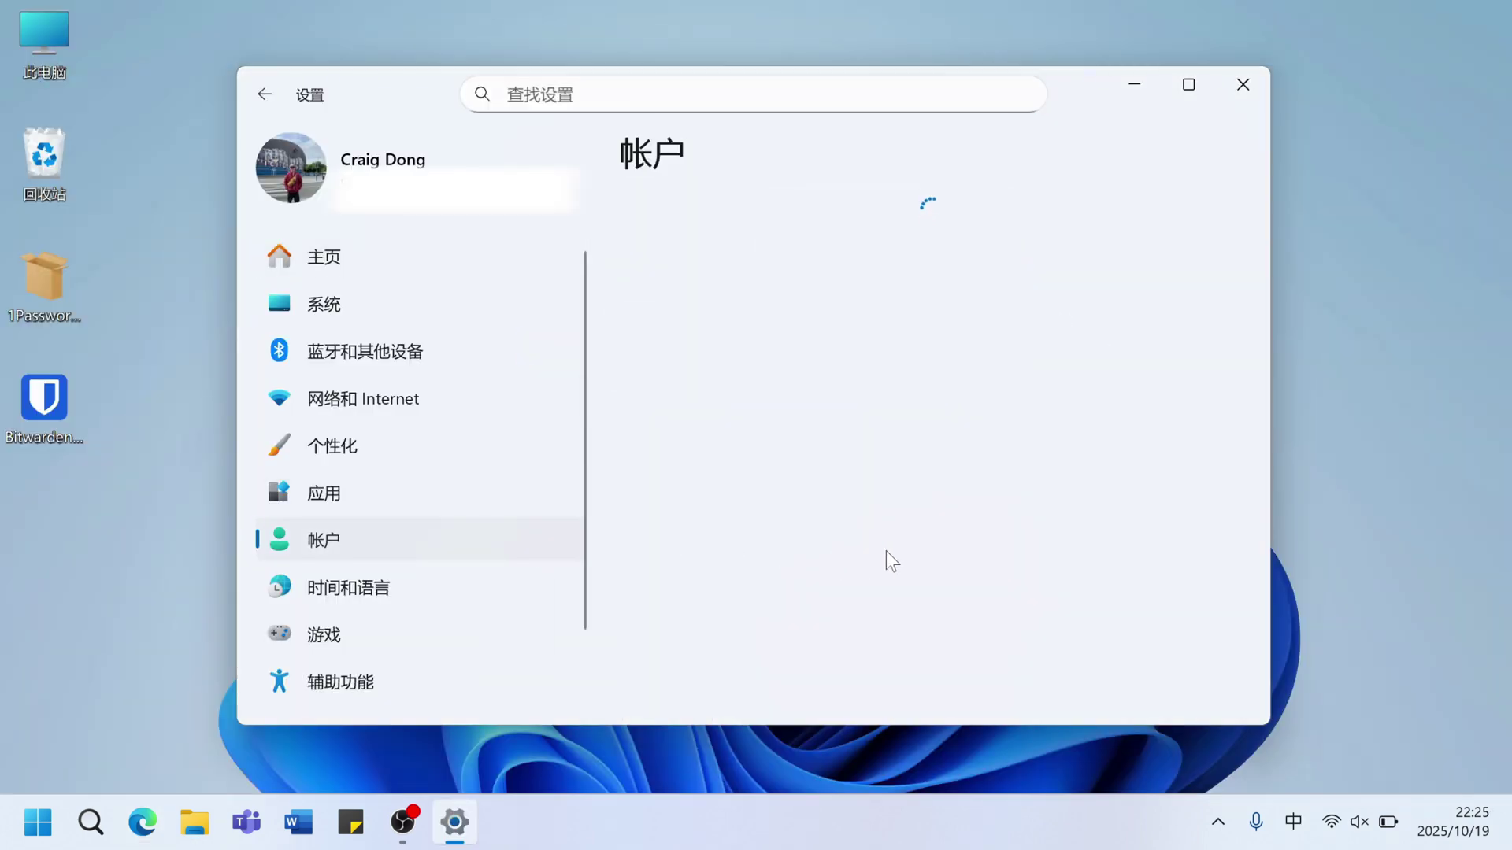
{"action": "scroll", "coordinate": [886, 551], "scroll_direction": "down", "scroll_amount": 5}
{"action": "left_click", "coordinate": [812, 433]}
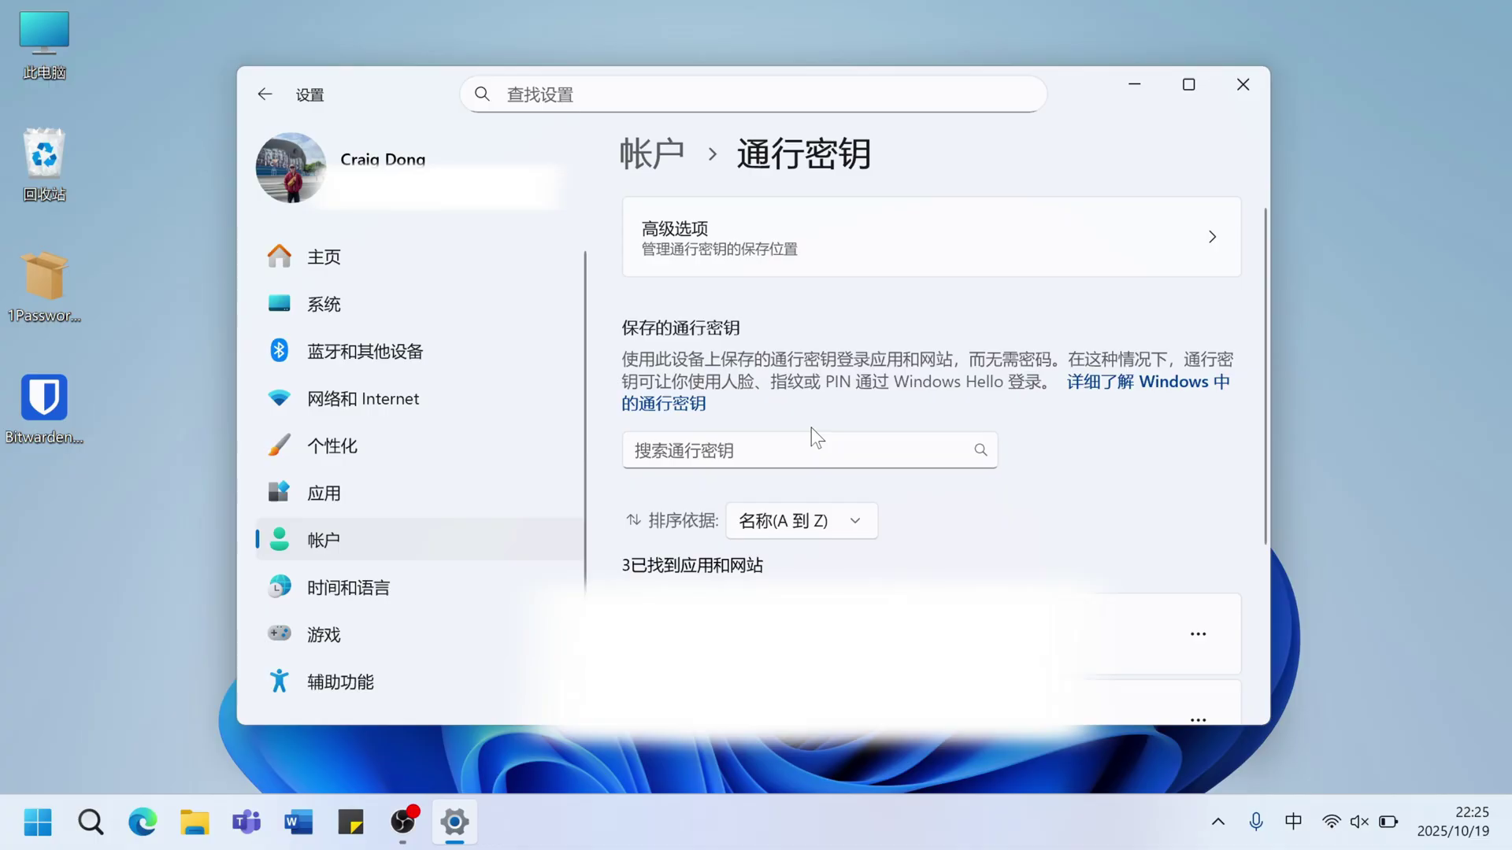
{"action": "left_click", "coordinate": [760, 240]}
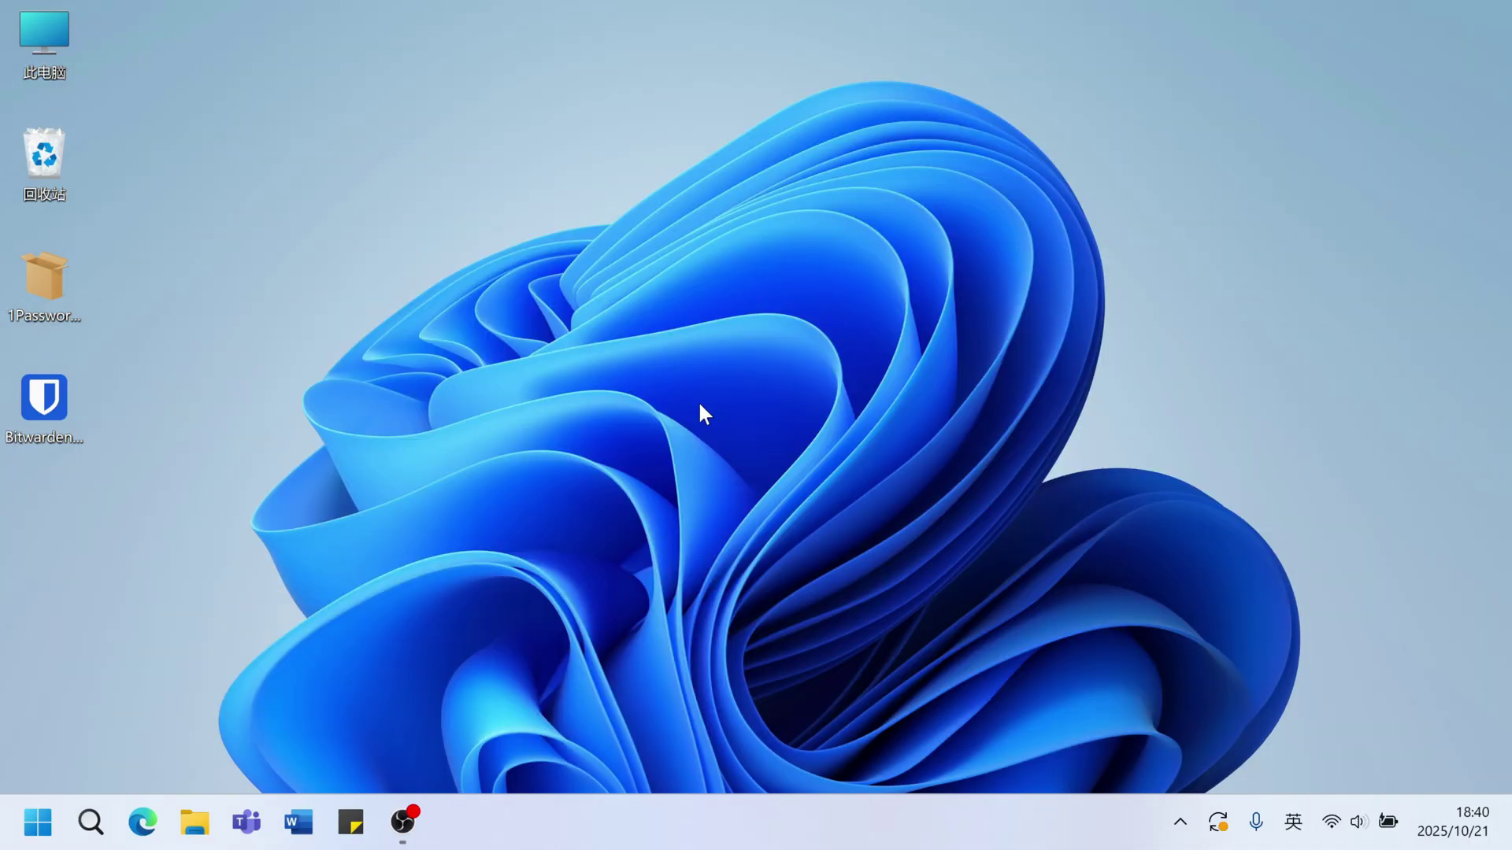
View the taskbar clock details, and examine the options of 附加时钟 1 under the system tray time and date settings
{"action": "left_click", "coordinate": [1454, 811]}
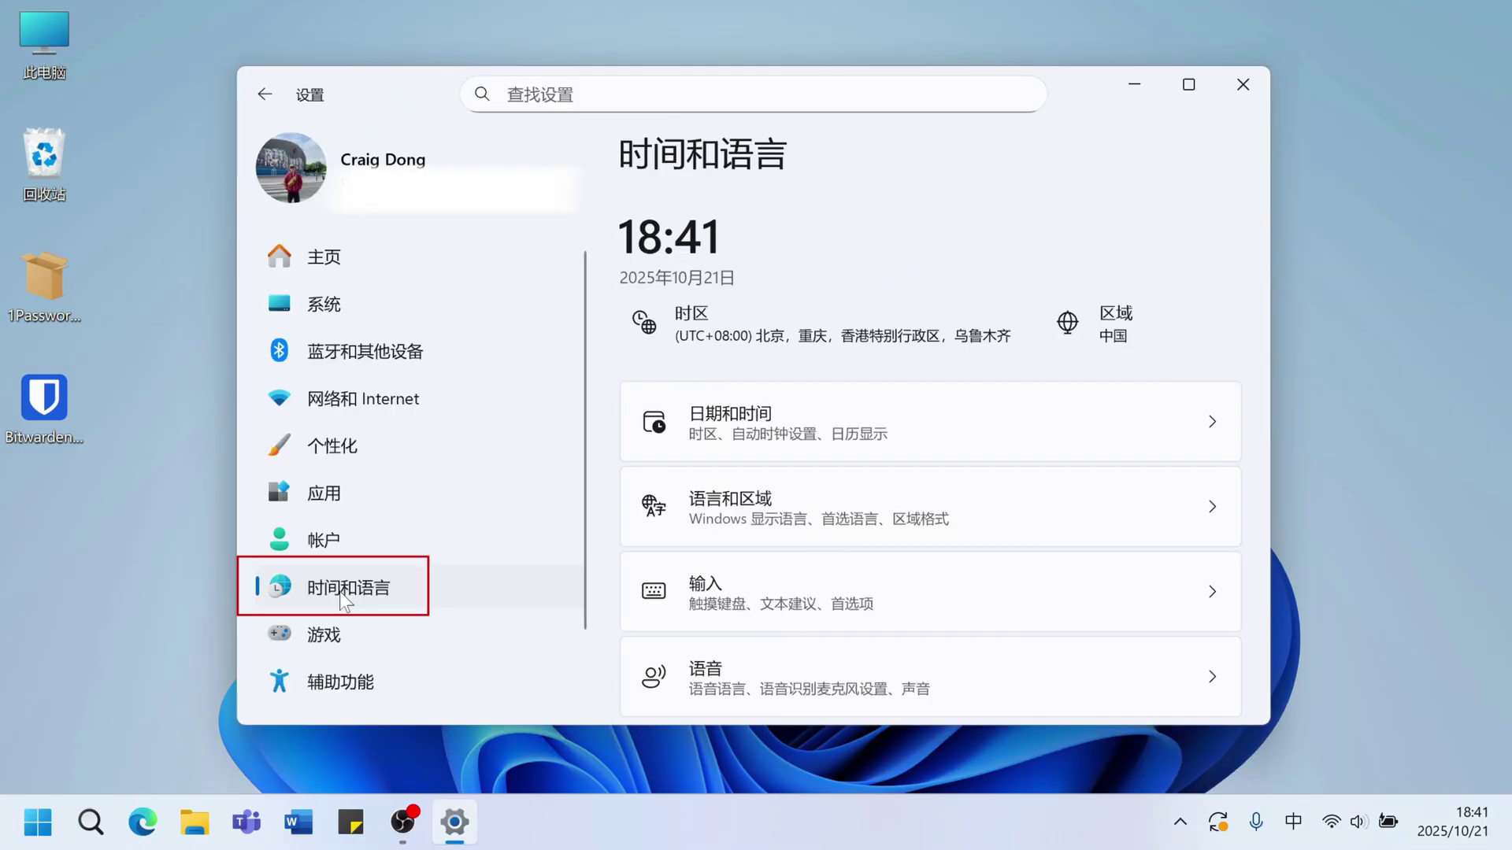
{"action": "left_click", "coordinate": [760, 437]}
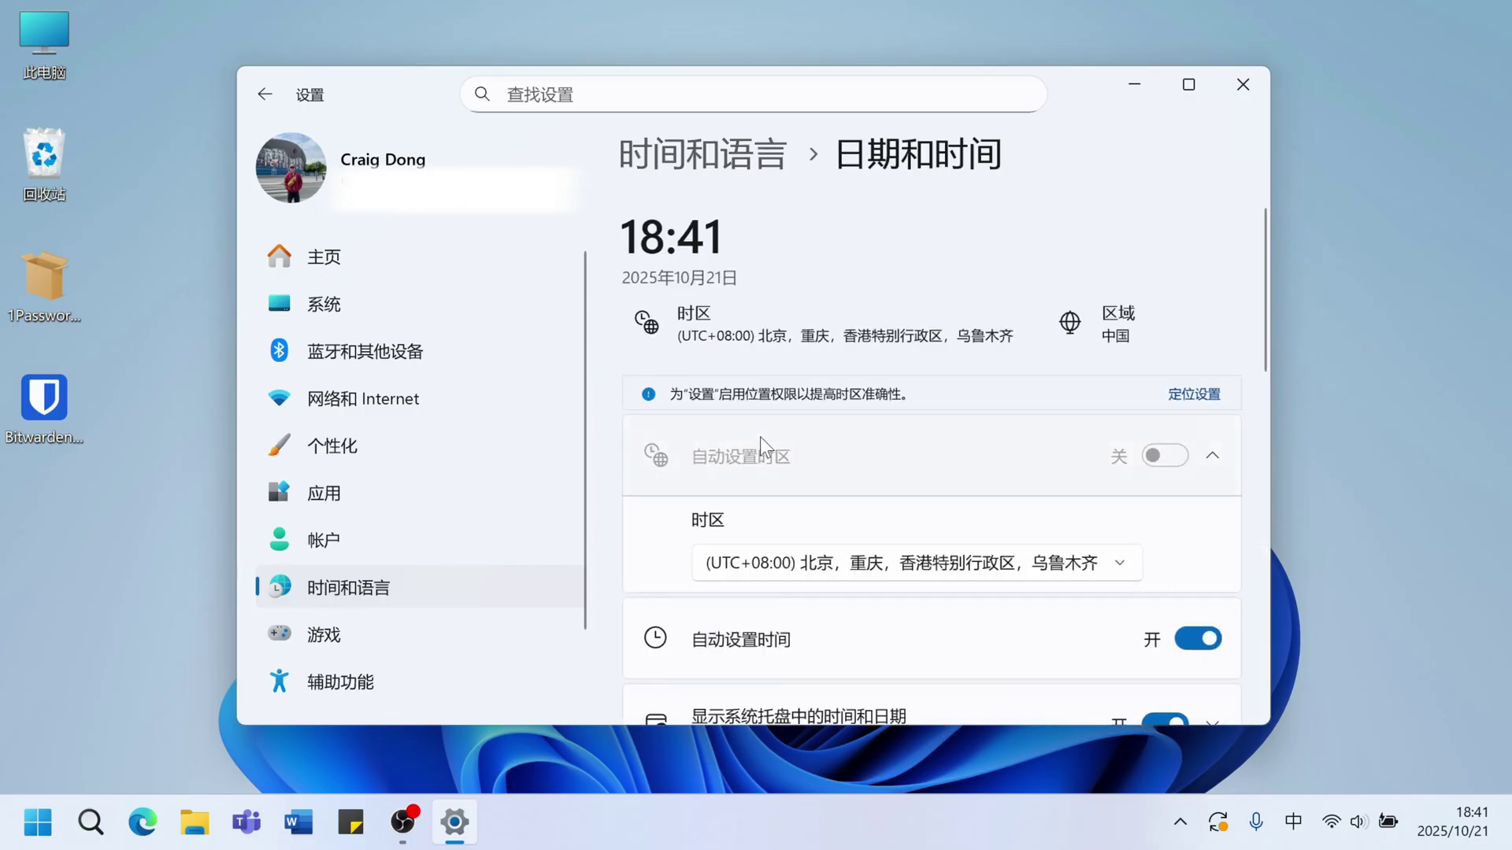
{"action": "scroll", "coordinate": [759, 437], "scroll_direction": "down", "scroll_amount": 3}
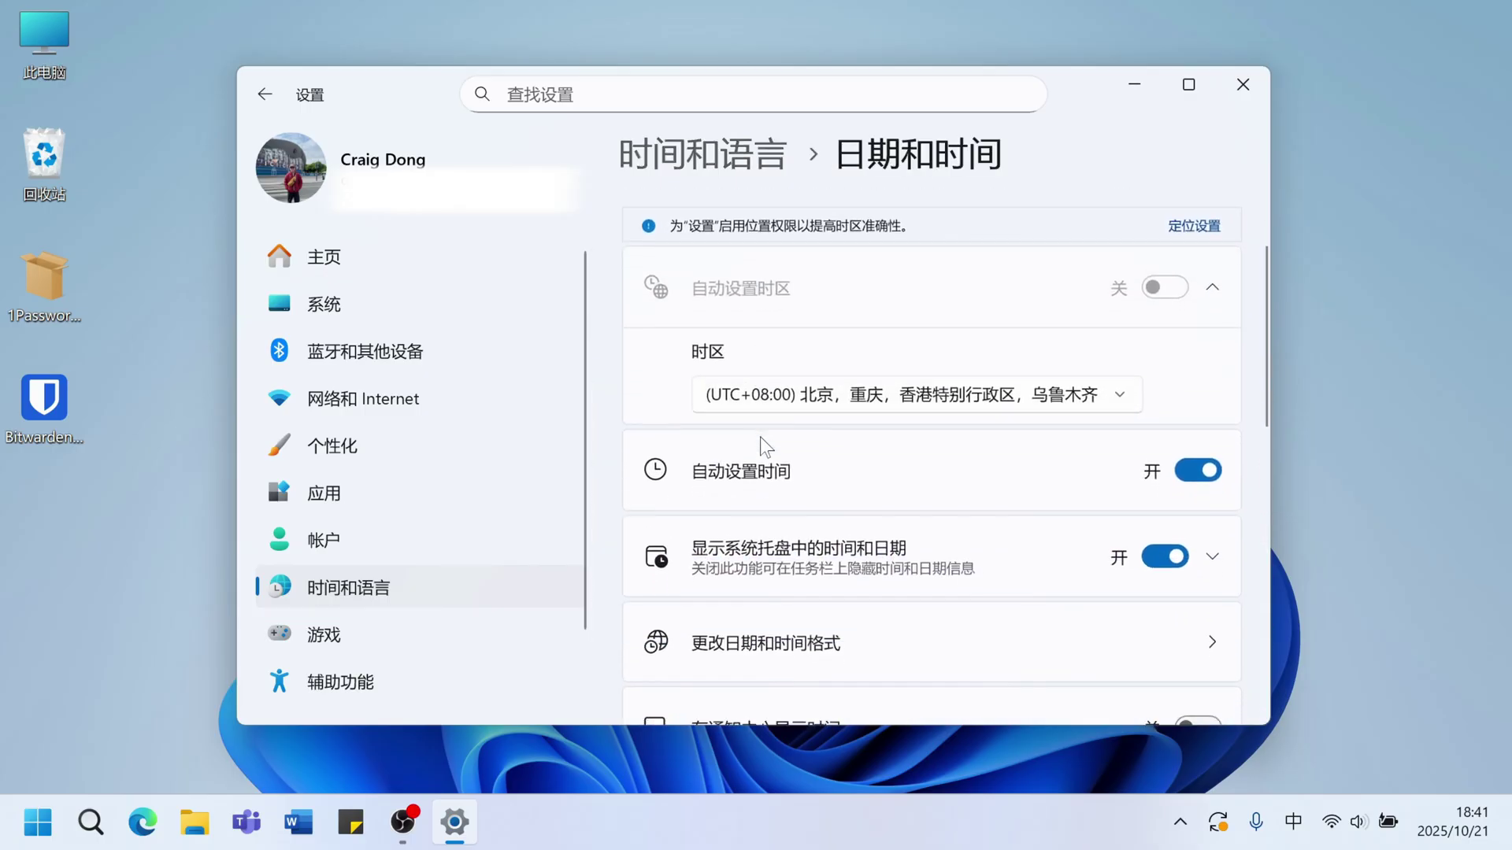
{"action": "left_click", "coordinate": [1212, 512]}
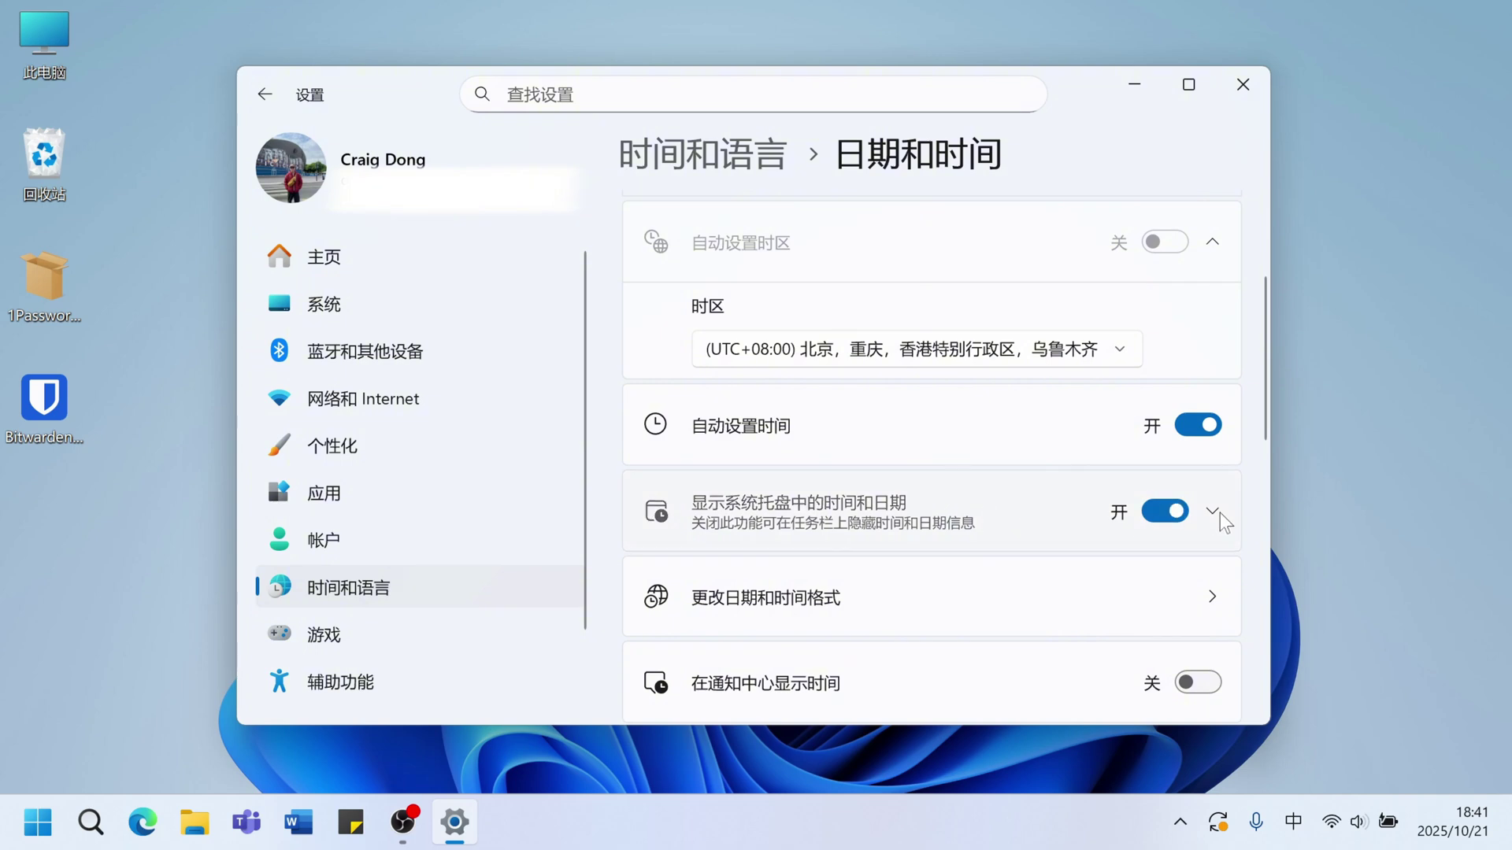
{"action": "scroll", "coordinate": [1181, 544], "scroll_direction": "down", "scroll_amount": 1}
{"action": "left_click", "coordinate": [1178, 559]}
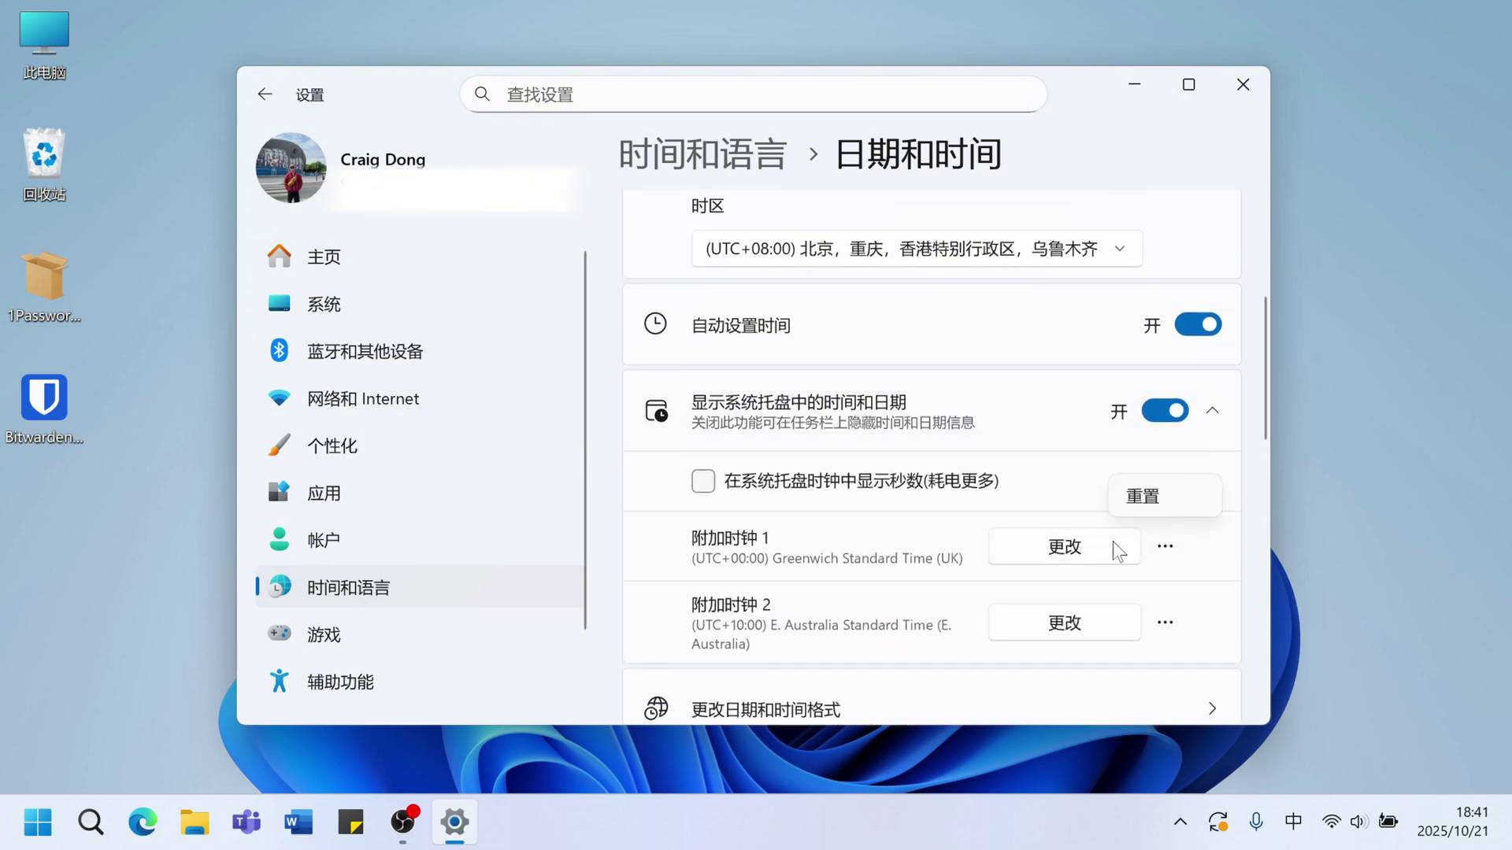
{"action": "left_click", "coordinate": [1041, 515]}
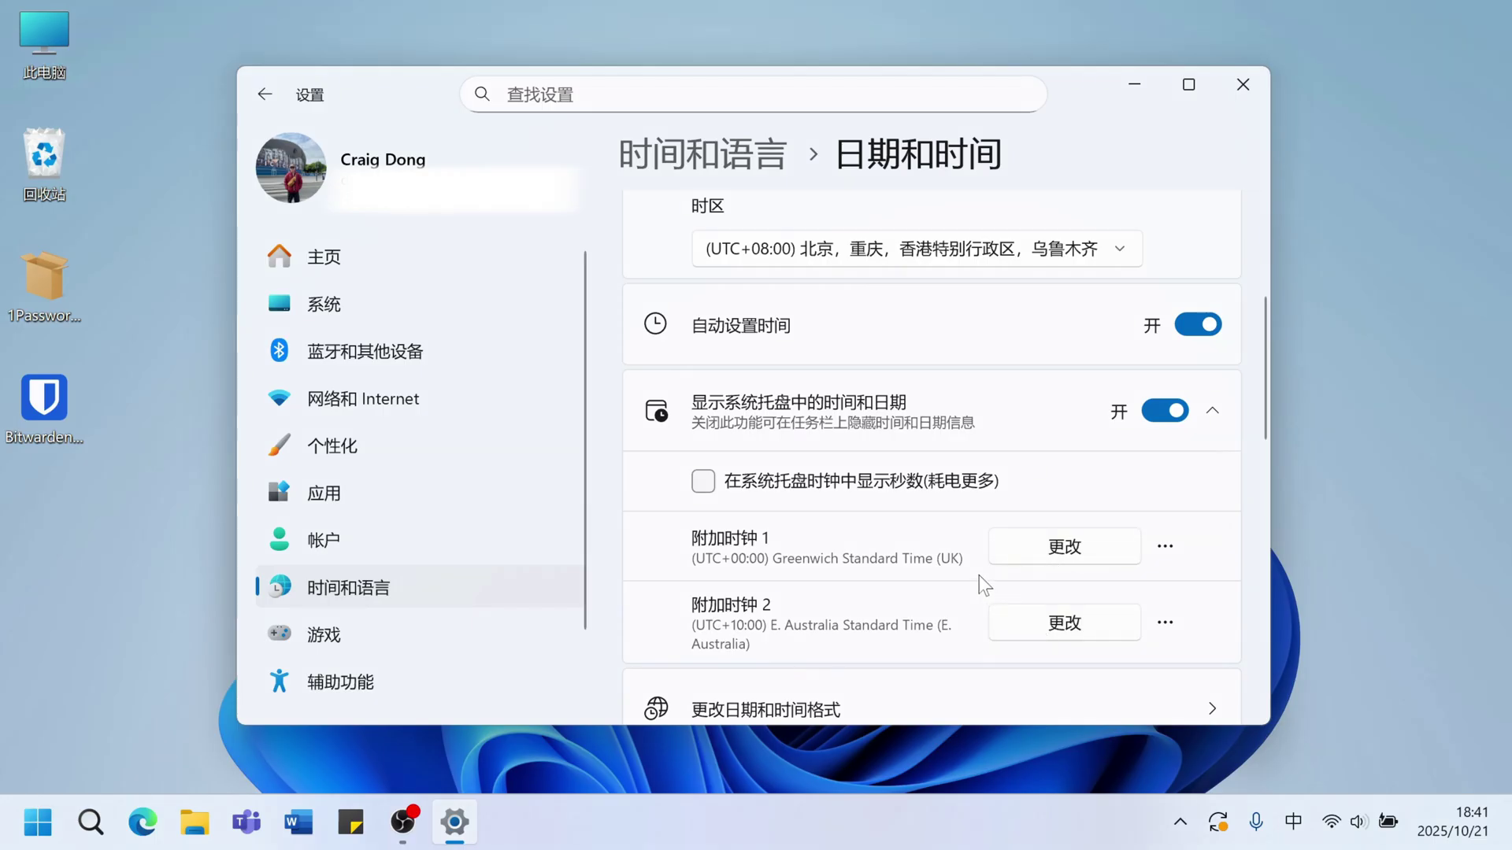
Examine the 高级 page under the system settings, down to the terminal and sudo options
{"action": "left_click", "coordinate": [396, 311]}
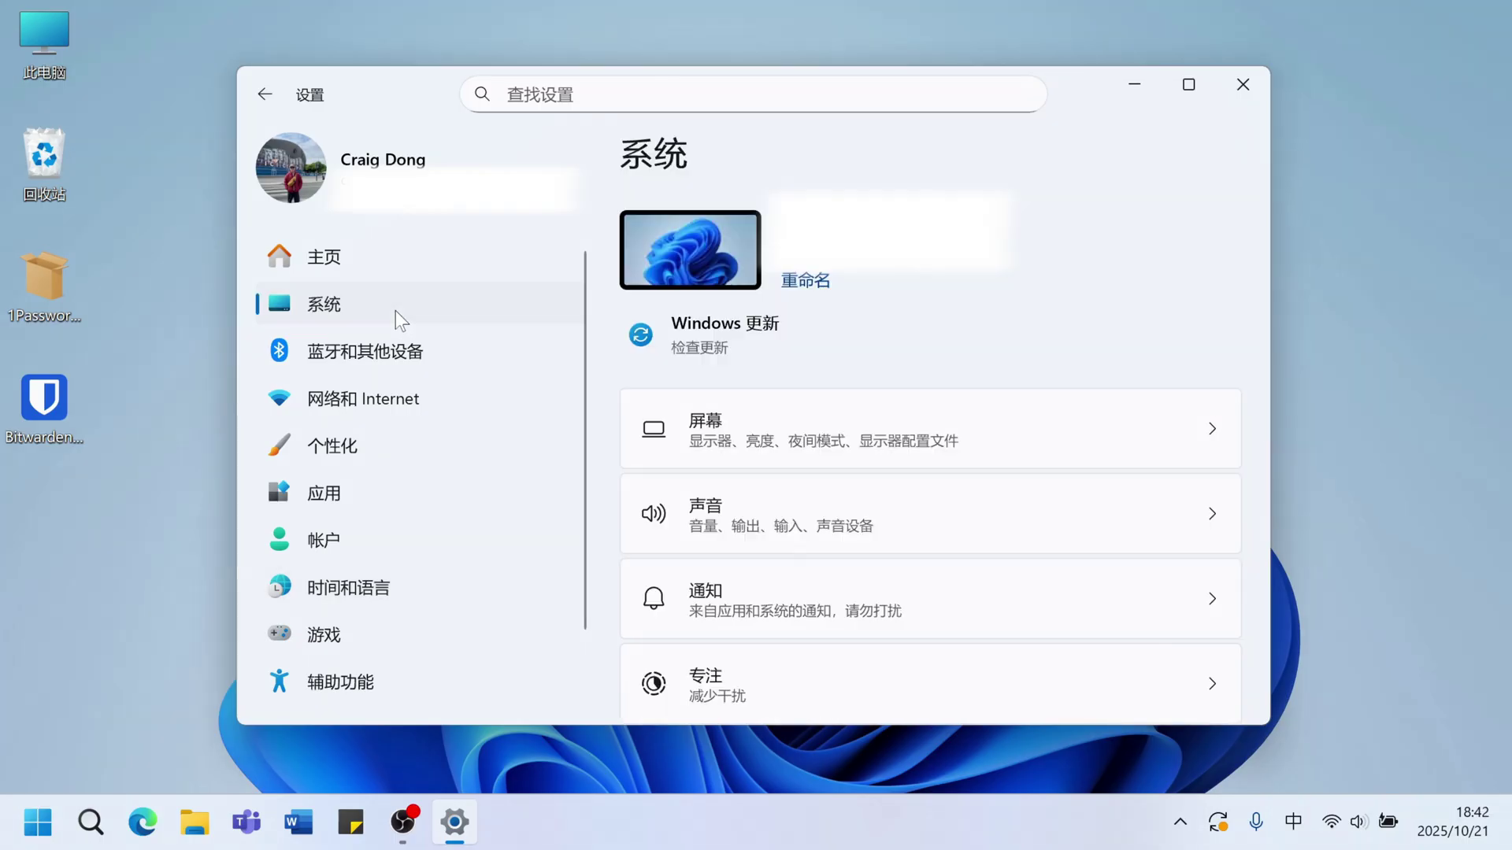
{"action": "scroll", "coordinate": [753, 477], "scroll_direction": "down", "scroll_amount": 6}
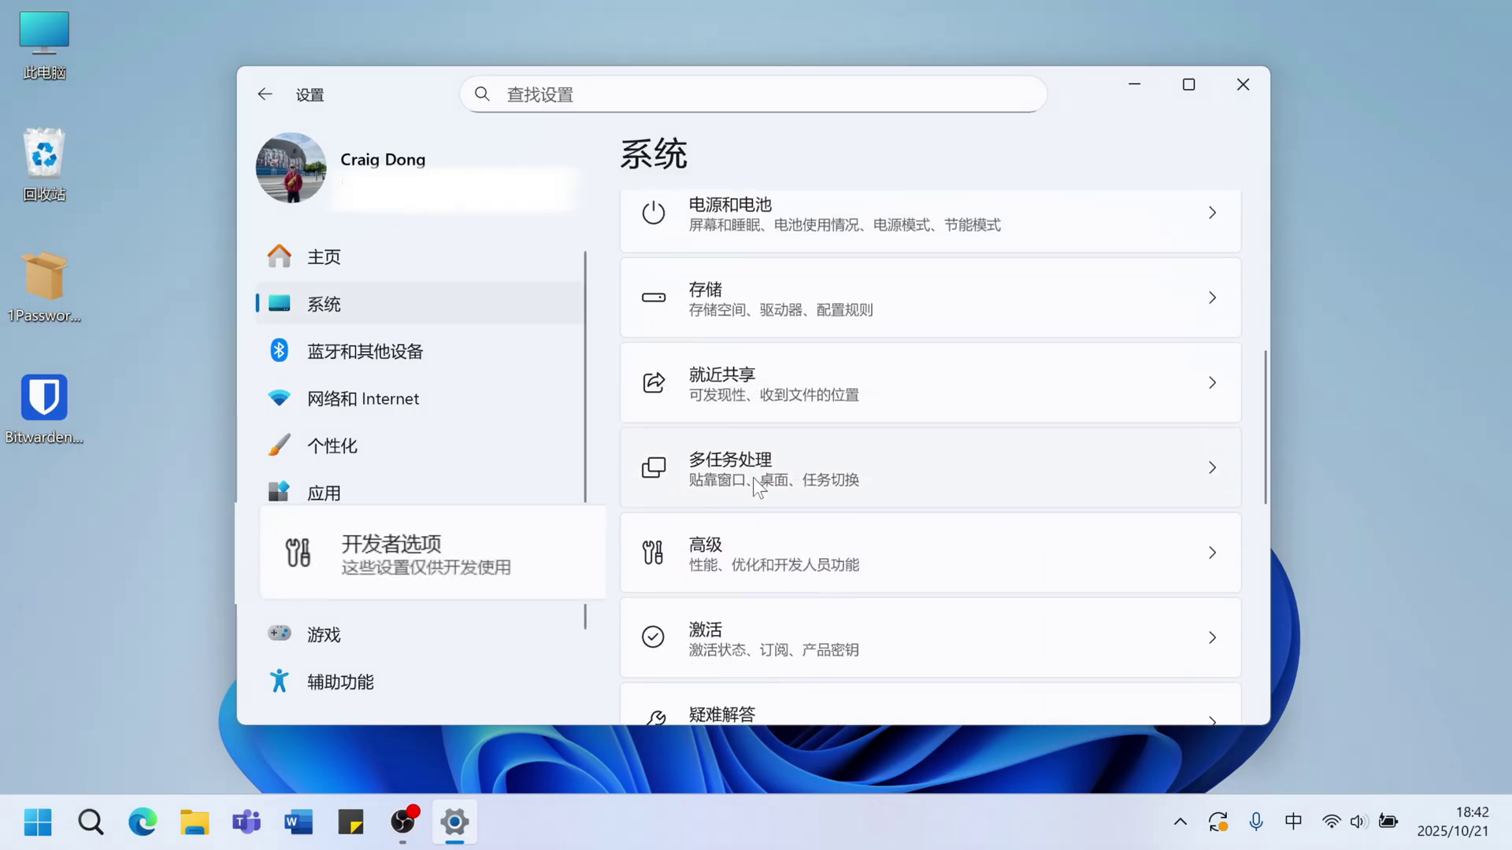
{"action": "left_click", "coordinate": [780, 551]}
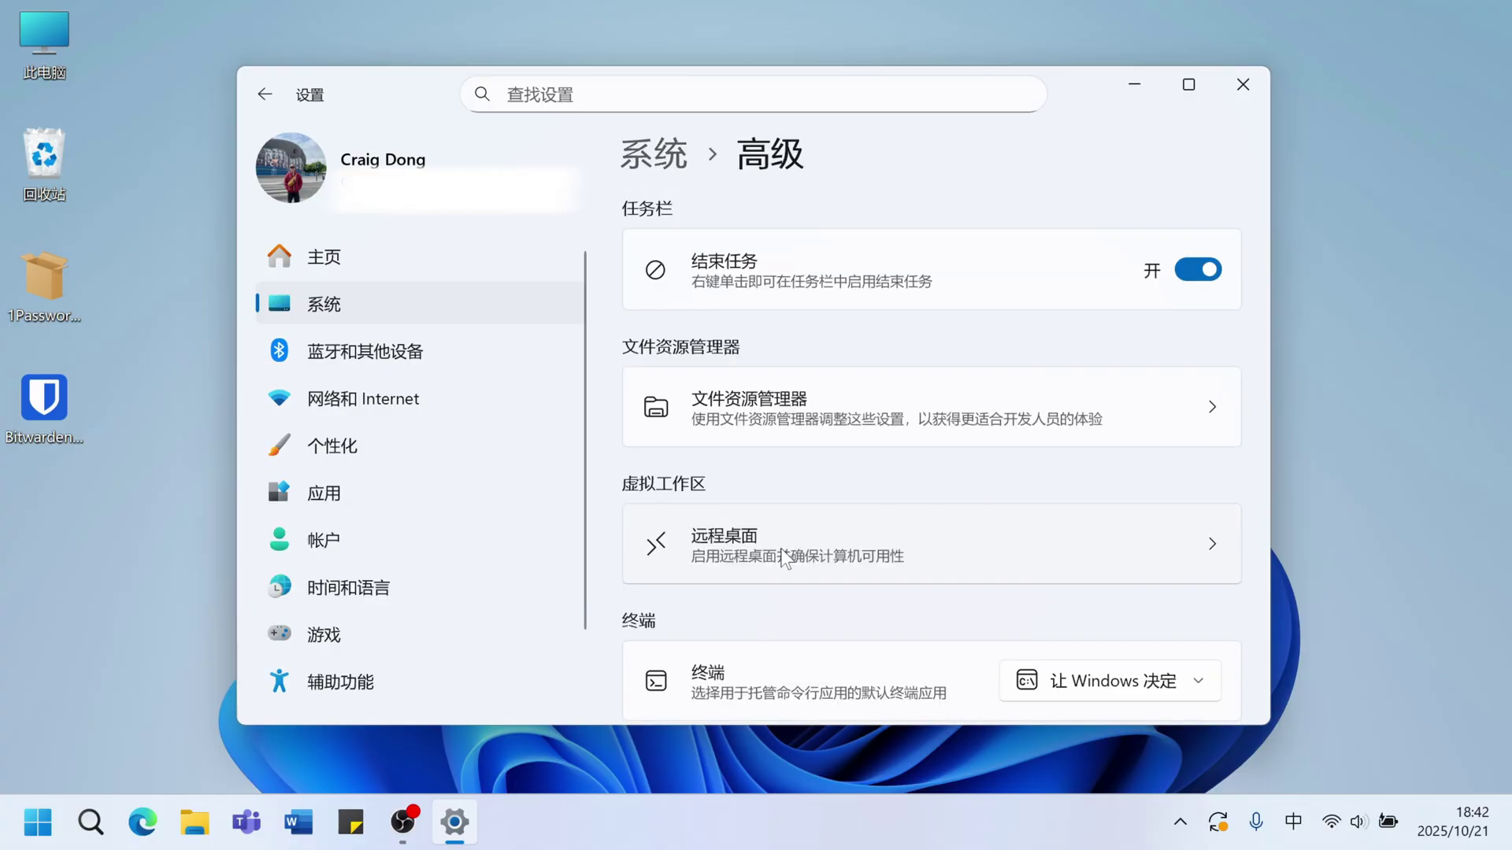
{"action": "scroll", "coordinate": [819, 536], "scroll_direction": "down", "scroll_amount": 5}
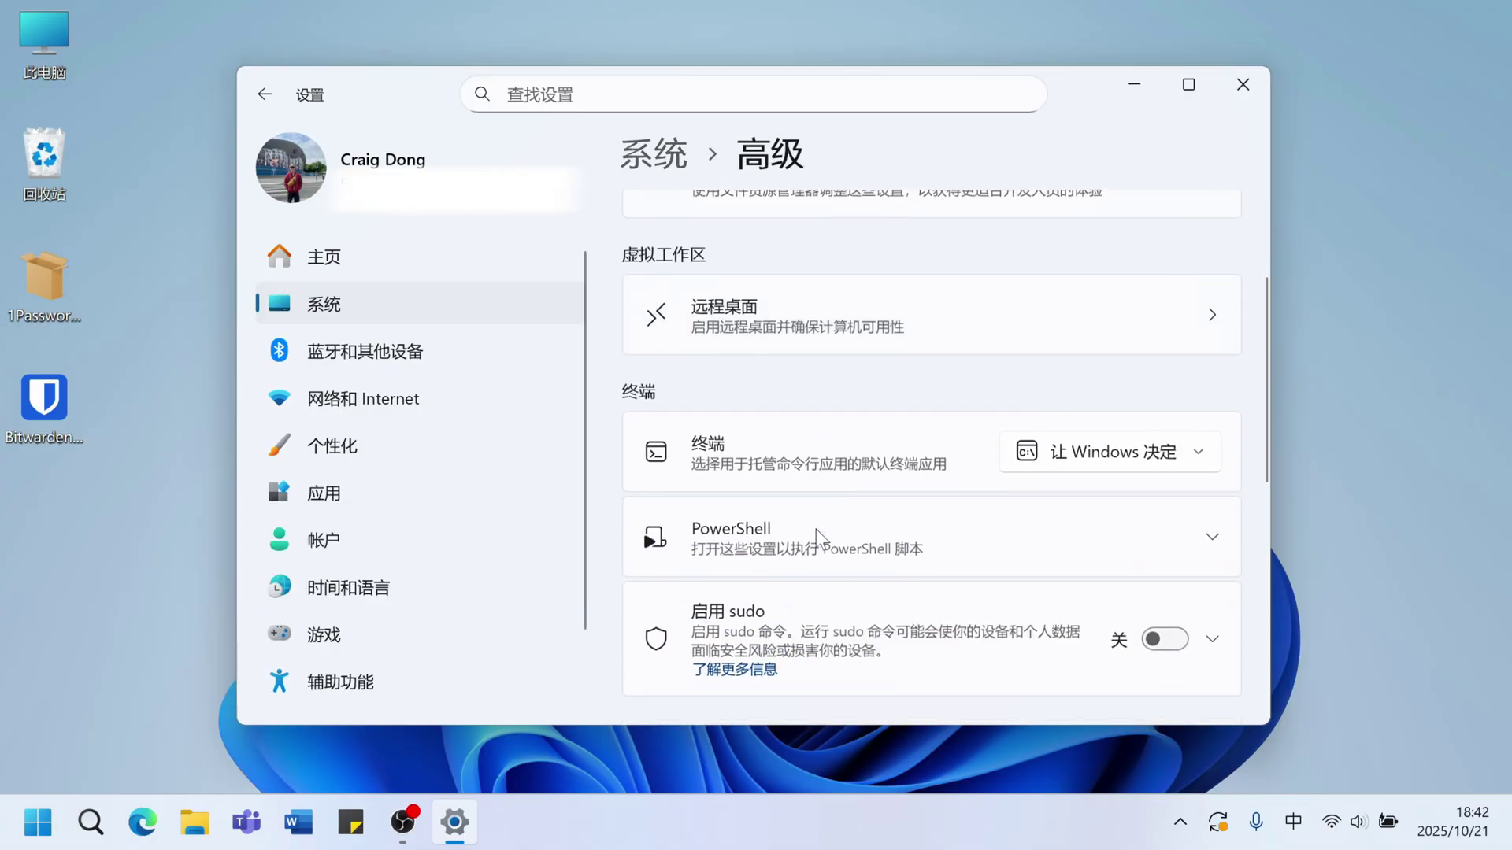
Return to the main system settings and open the 可选功能 page
{"action": "key", "text": "alt+Left"}
{"action": "scroll", "coordinate": [744, 485], "scroll_direction": "down", "scroll_amount": 5}
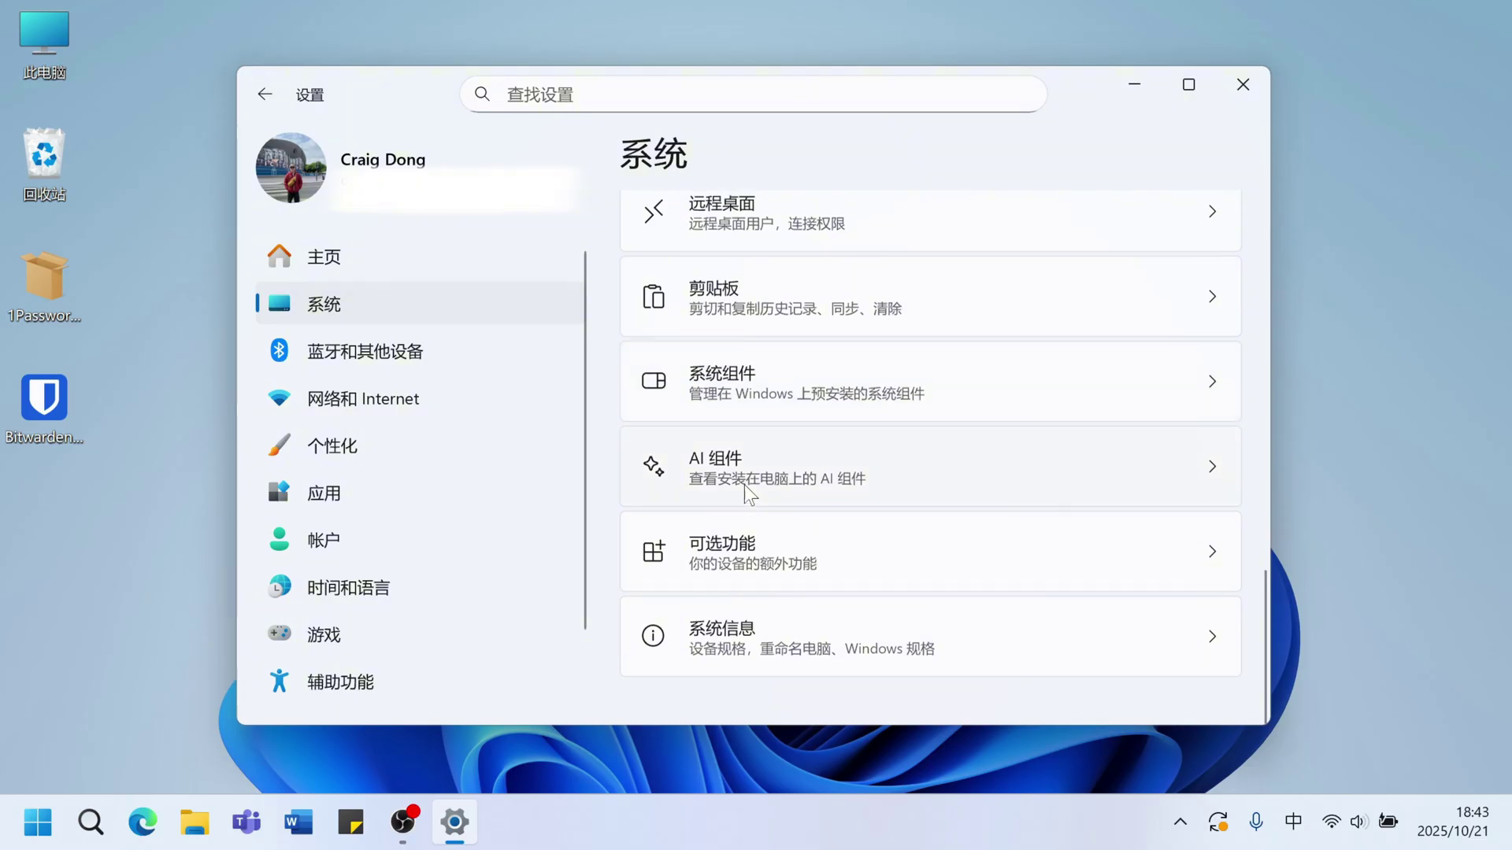
{"action": "left_click", "coordinate": [740, 569]}
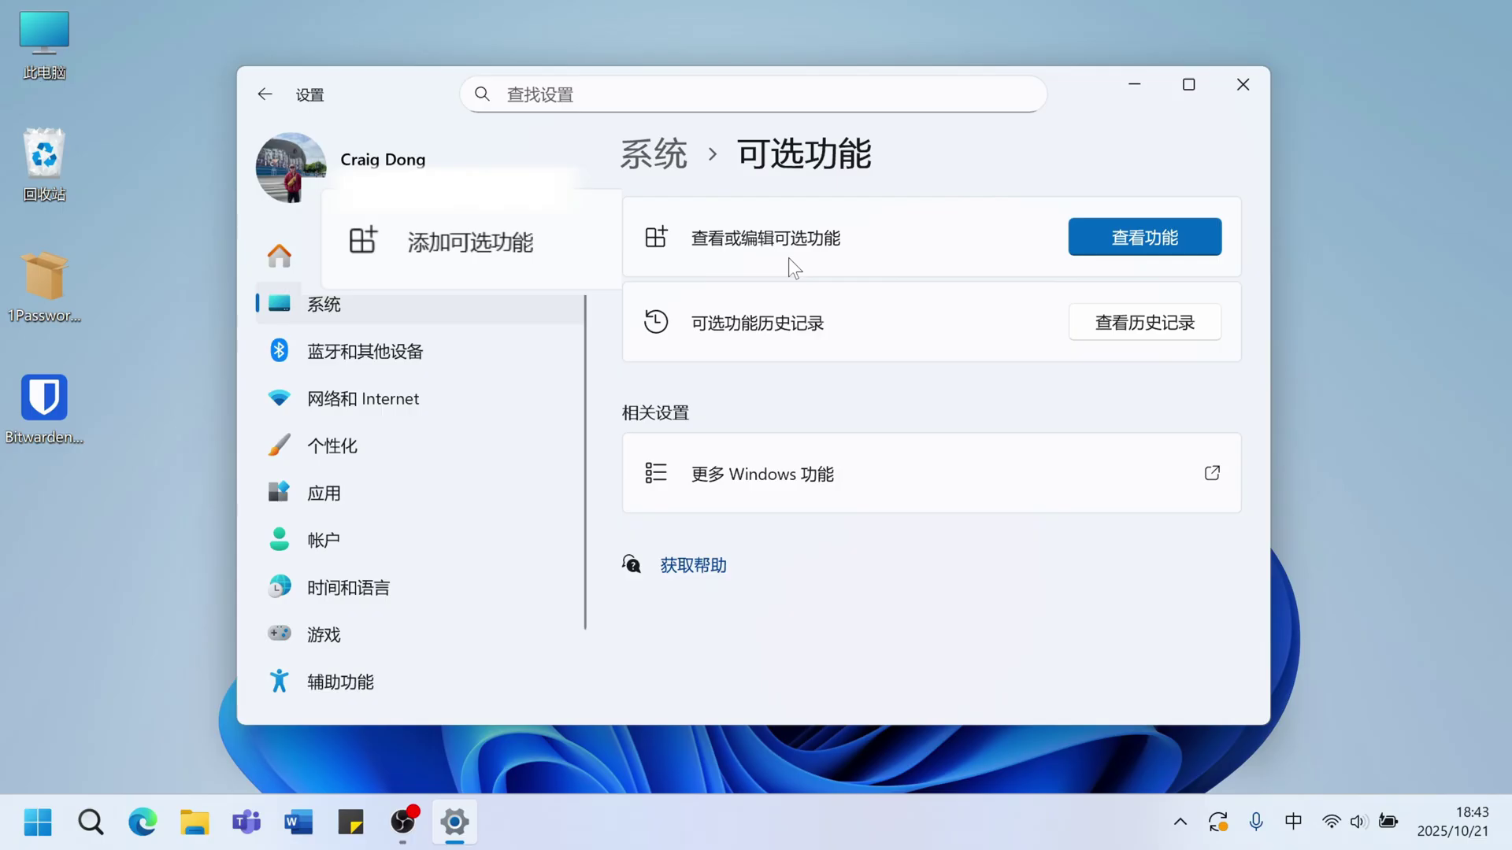
Open the 搜索 page under 隐私和安全性 and examine its options
{"action": "scroll", "coordinate": [401, 587], "scroll_direction": "down", "scroll_amount": 1}
{"action": "left_click", "coordinate": [402, 587]}
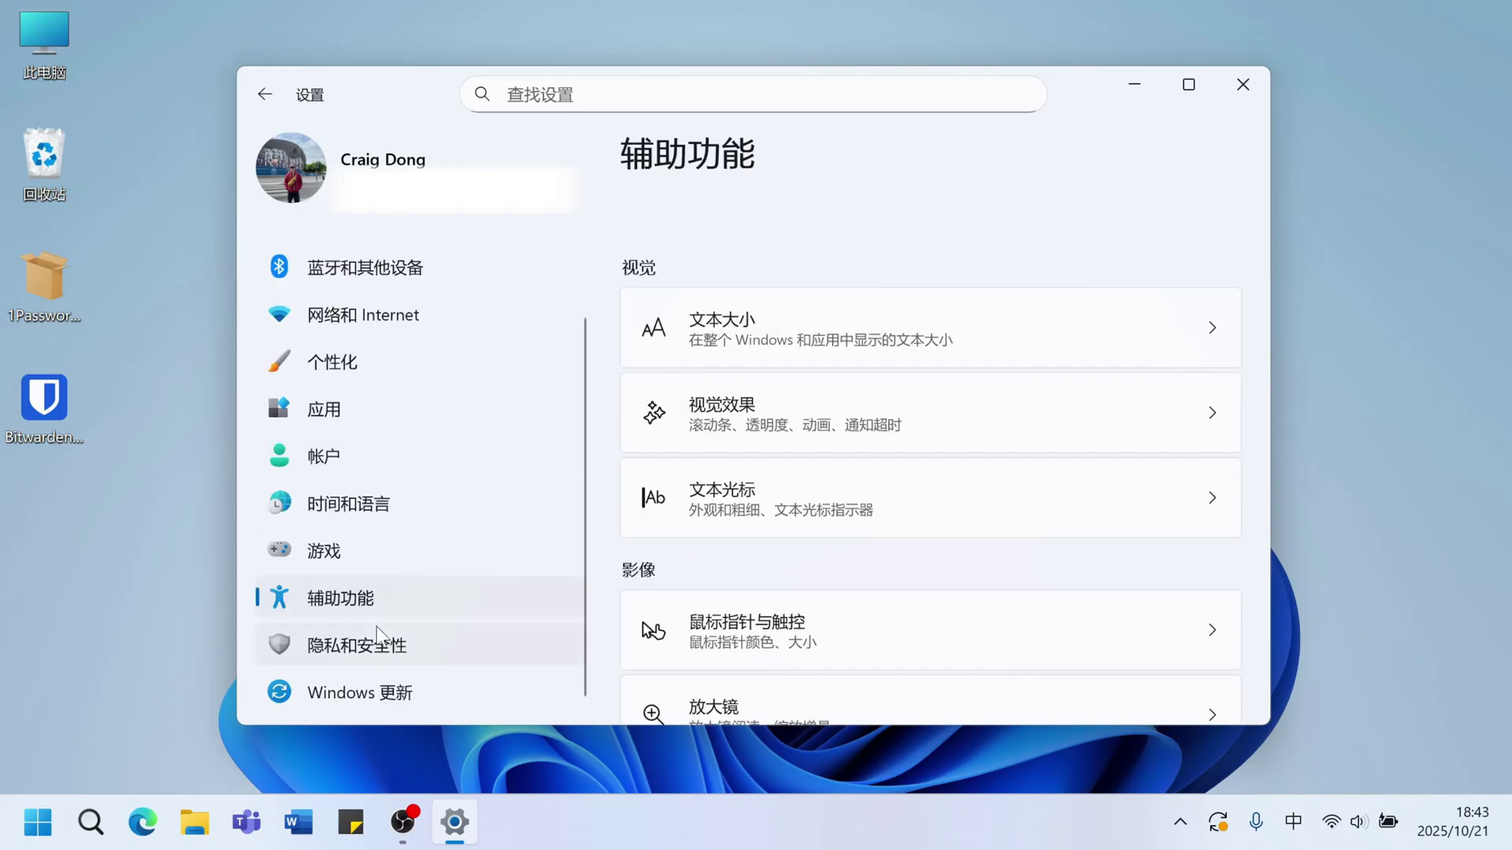
{"action": "left_click", "coordinate": [379, 649]}
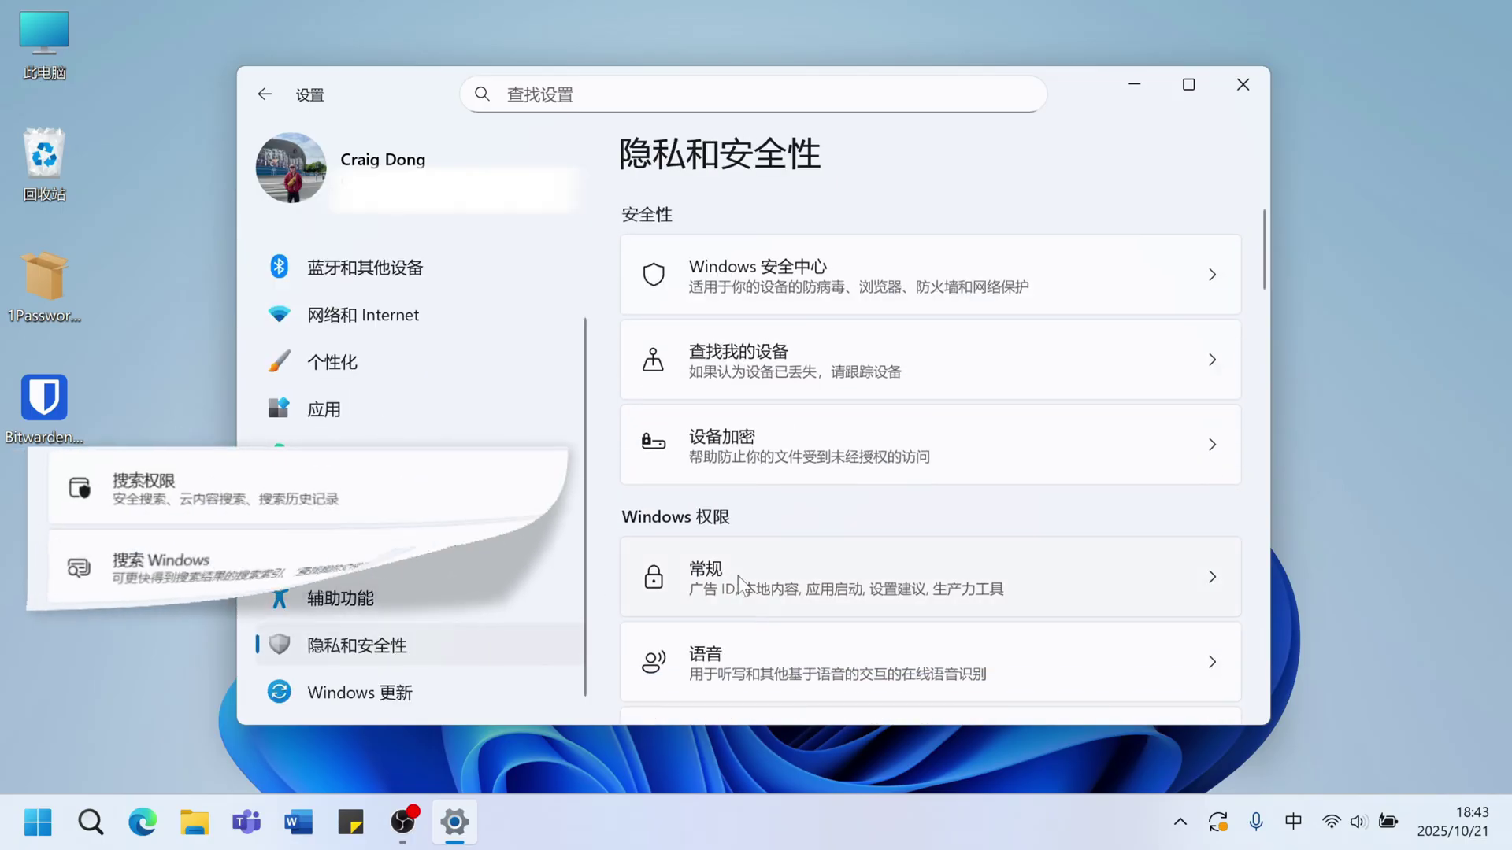
{"action": "scroll", "coordinate": [739, 575], "scroll_direction": "down", "scroll_amount": 1}
{"action": "scroll", "coordinate": [739, 577], "scroll_direction": "down", "scroll_amount": 4}
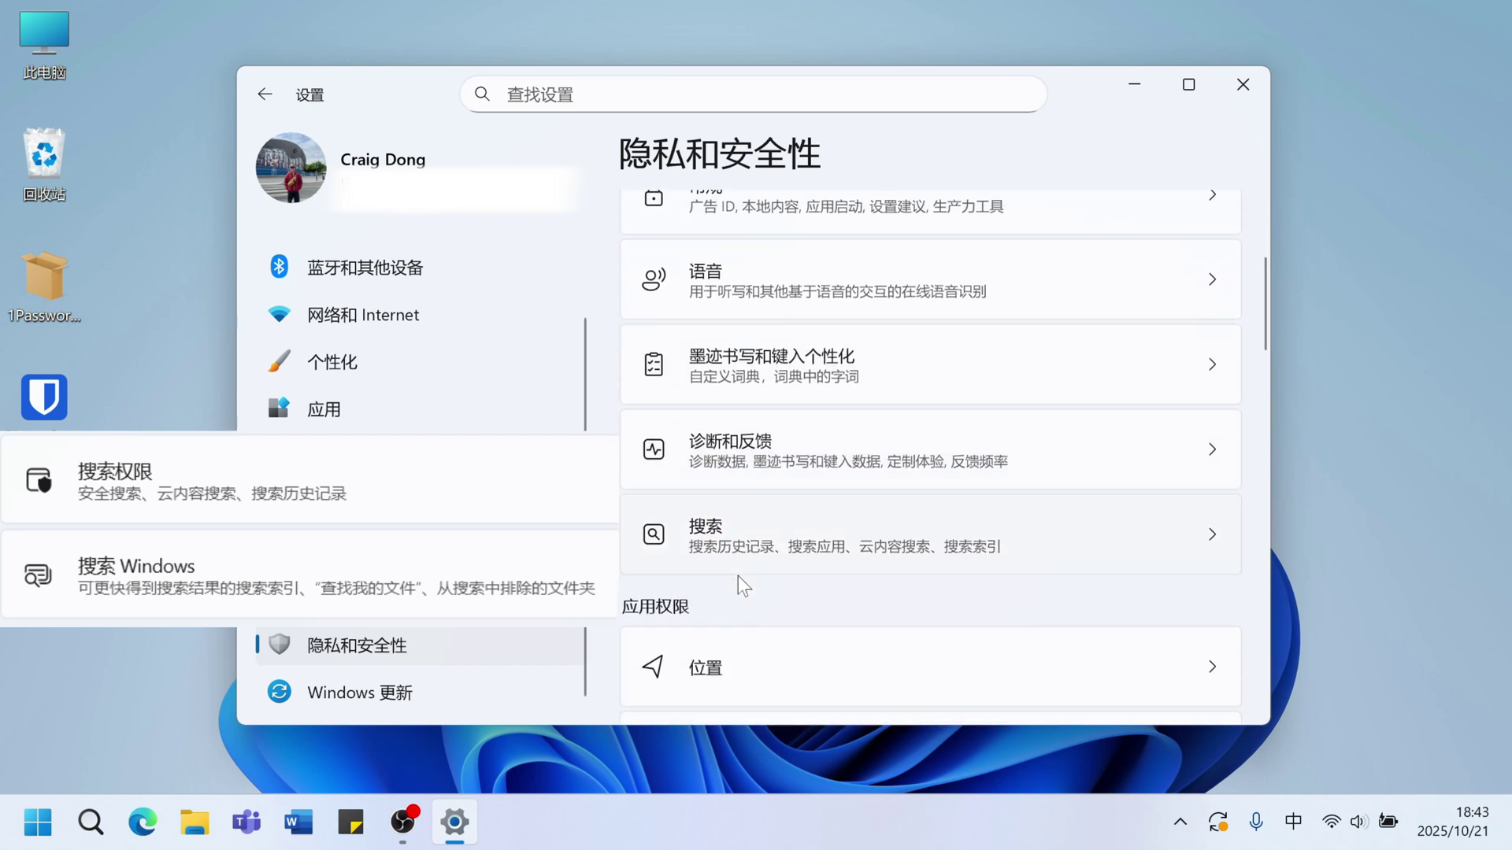
{"action": "left_click", "coordinate": [780, 537]}
{"action": "scroll", "coordinate": [780, 540], "scroll_direction": "down", "scroll_amount": 1}
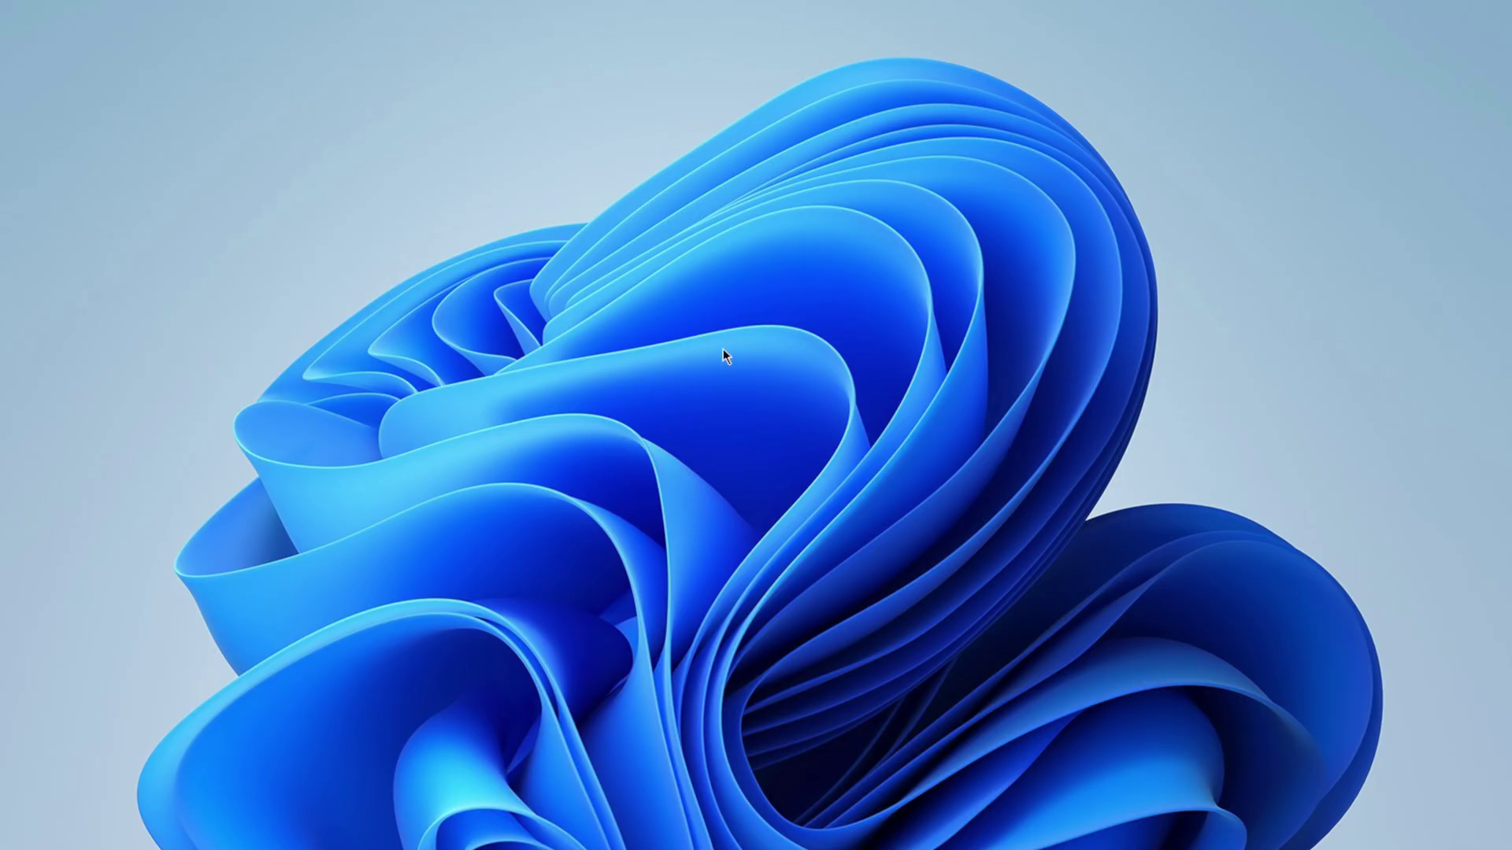
Open Windows Settings and go to the Windows 更新 page
{"action": "key", "text": "super+i"}
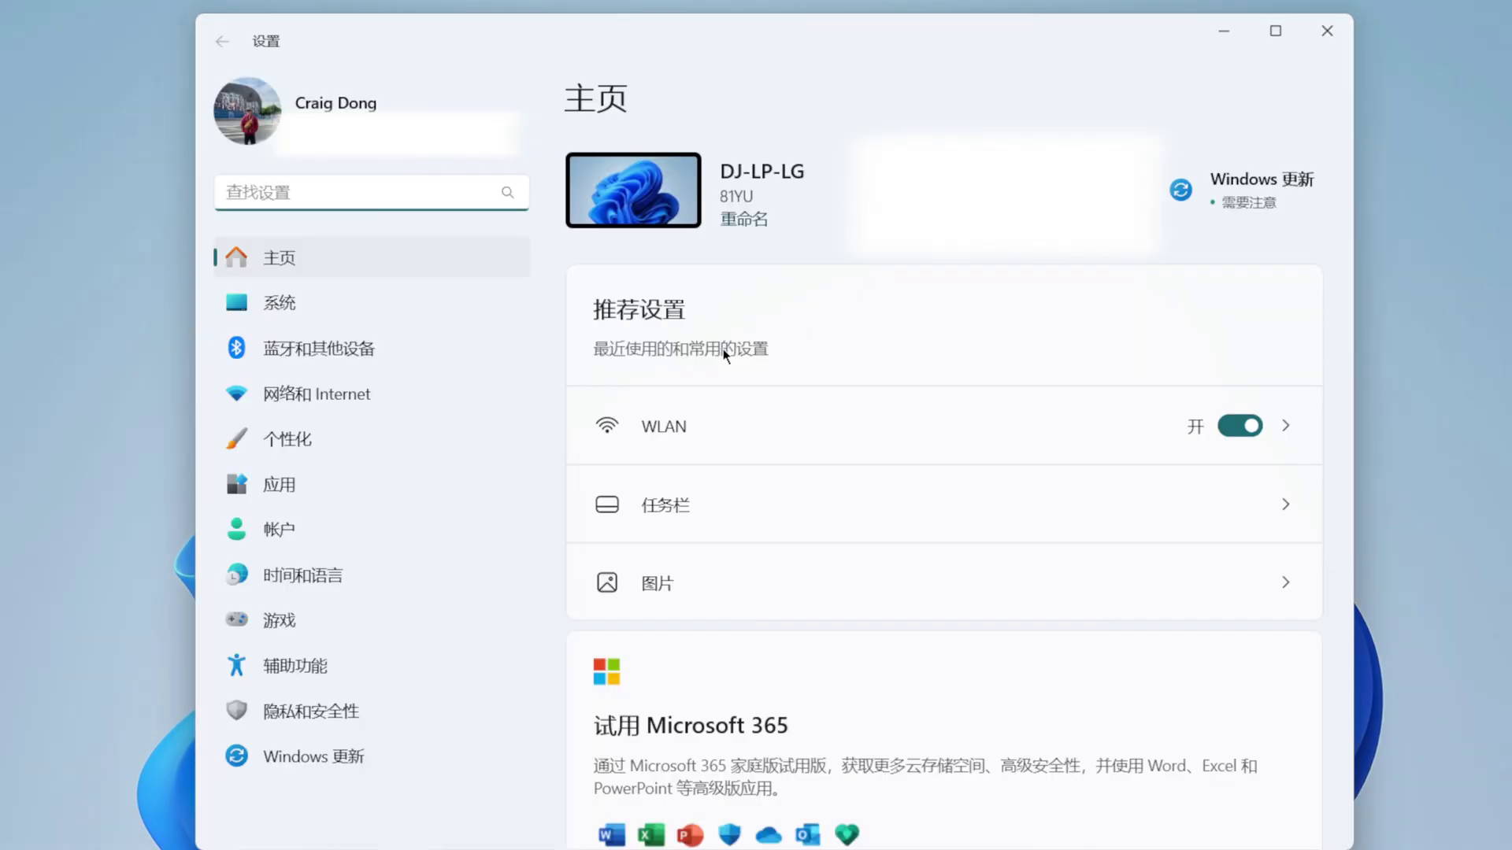
{"action": "left_click", "coordinate": [311, 758]}
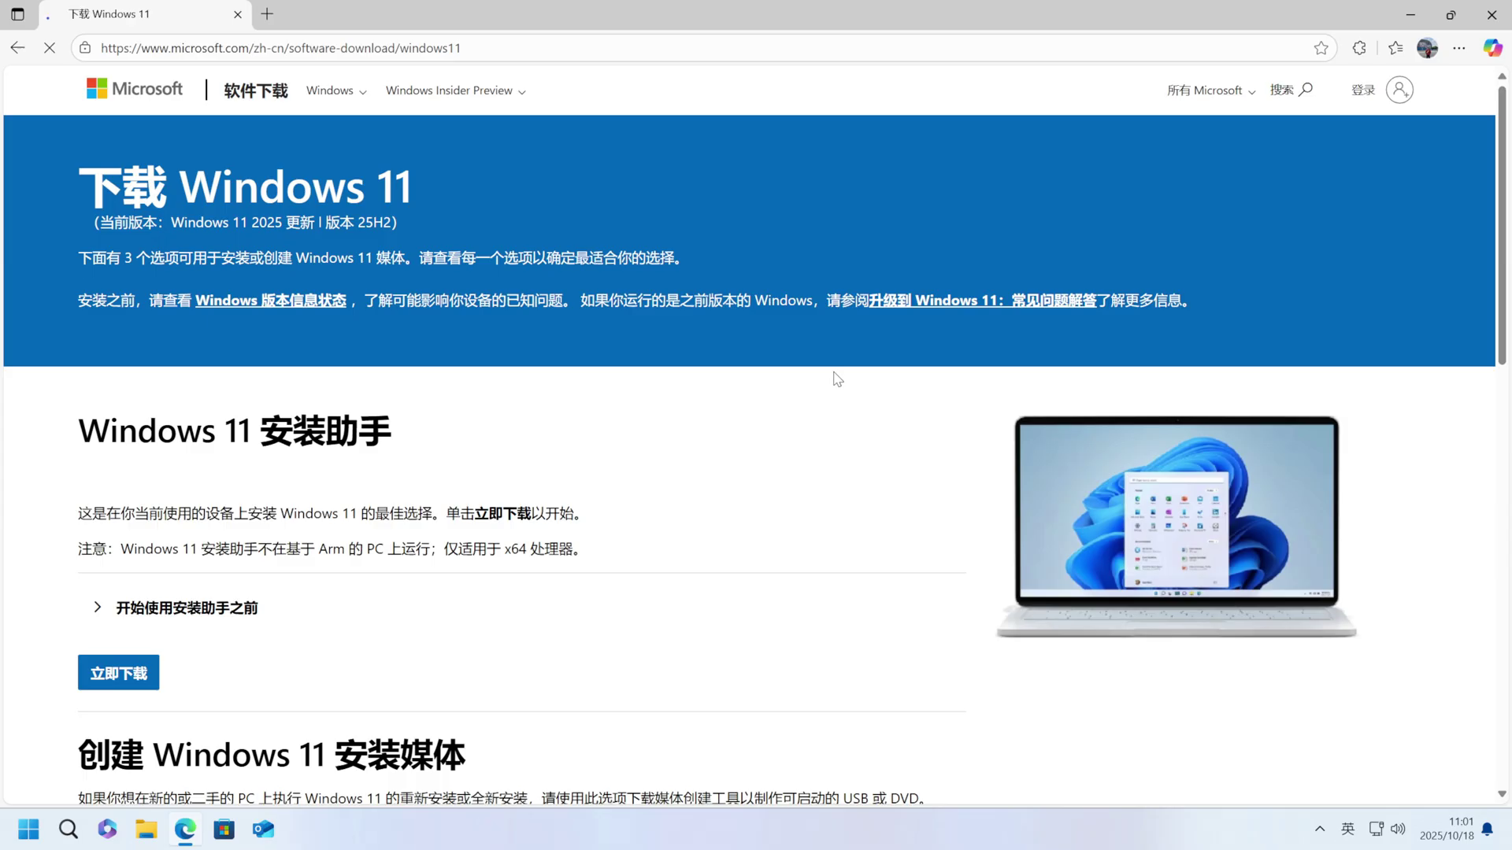
On Microsoft's Windows 11 download page in Edge, request the Windows 11（适用于 x64 设备的多版本 ISO） disk image
{"action": "scroll", "coordinate": [837, 379], "scroll_direction": "down", "scroll_amount": 8}
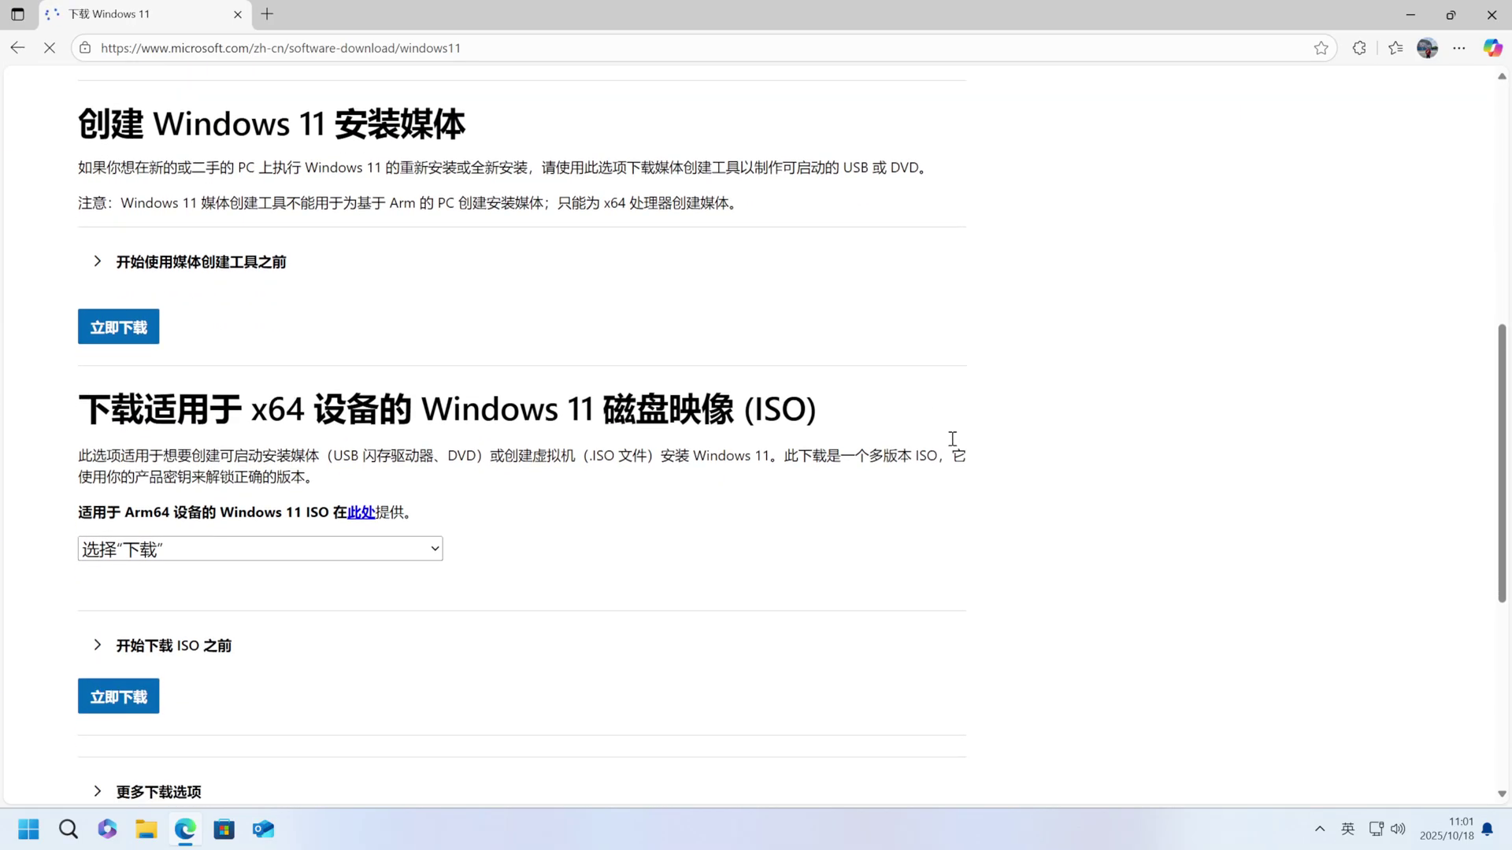
{"action": "scroll", "coordinate": [952, 438], "scroll_direction": "down", "scroll_amount": 1}
{"action": "left_click", "coordinate": [252, 474]}
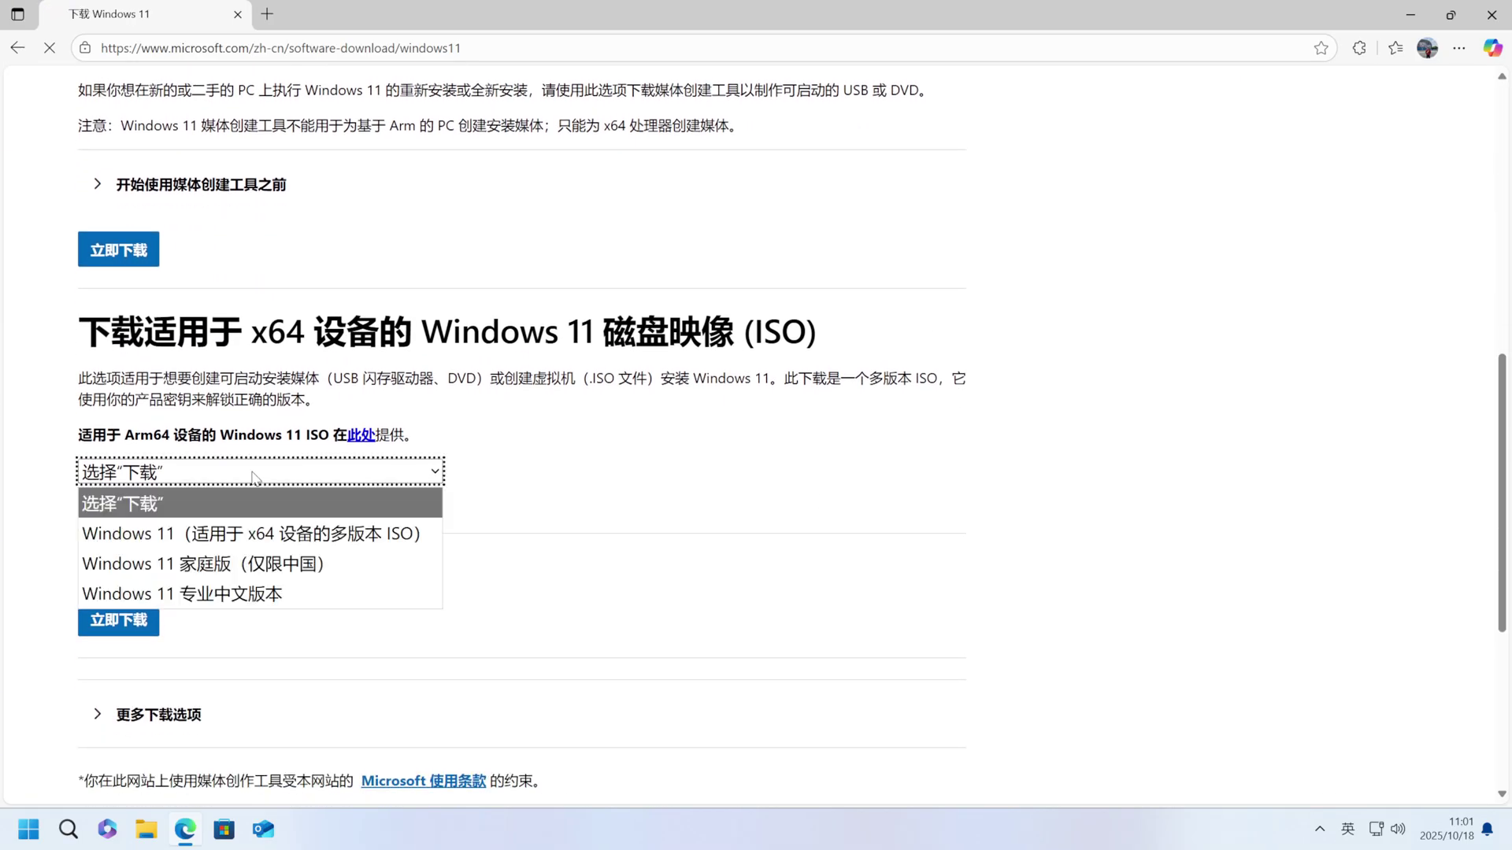
{"action": "left_click", "coordinate": [241, 537]}
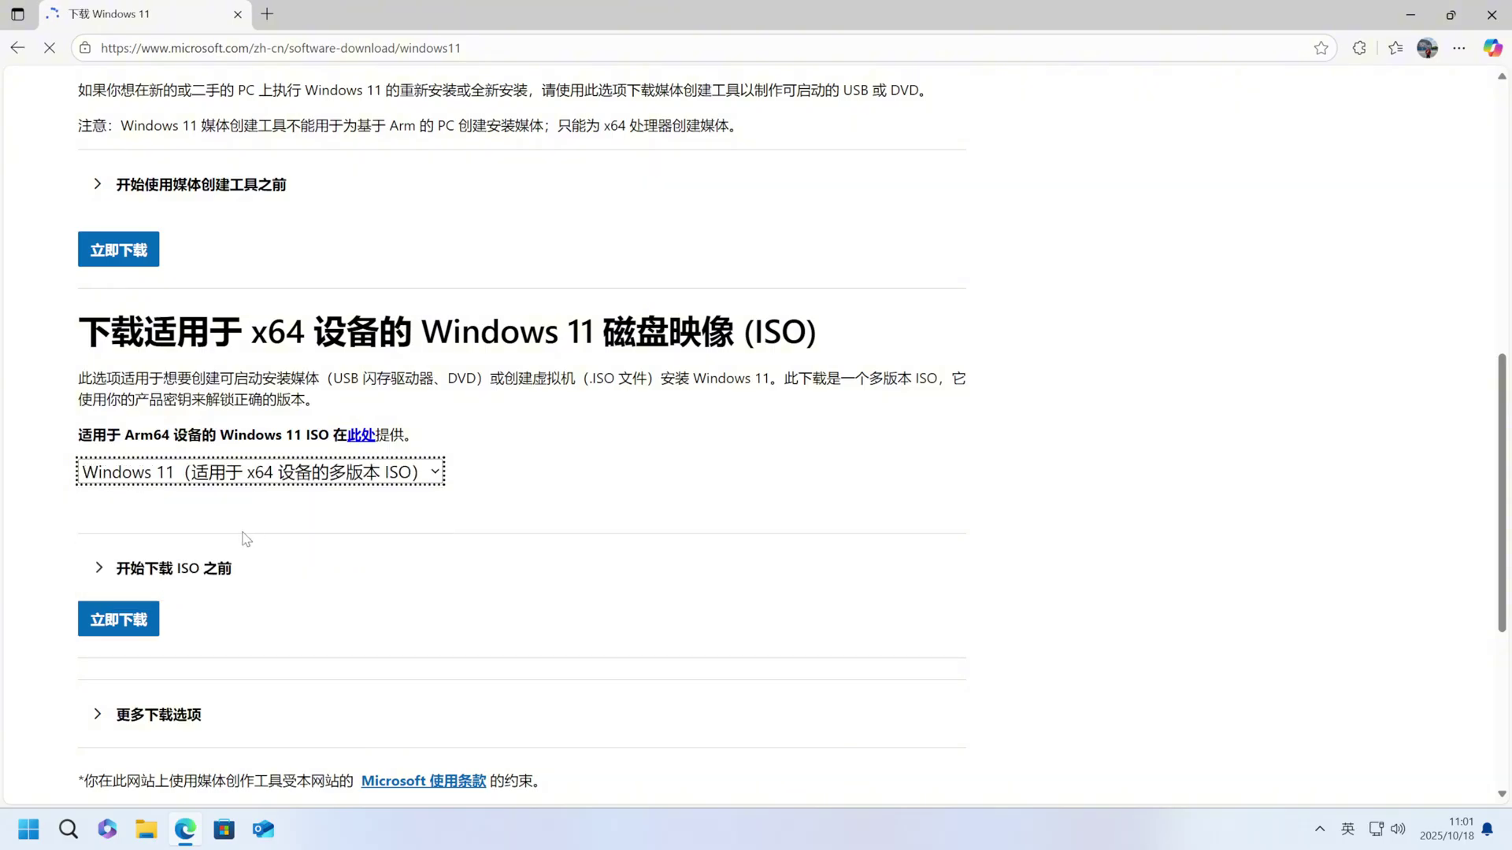
{"action": "left_click", "coordinate": [134, 623]}
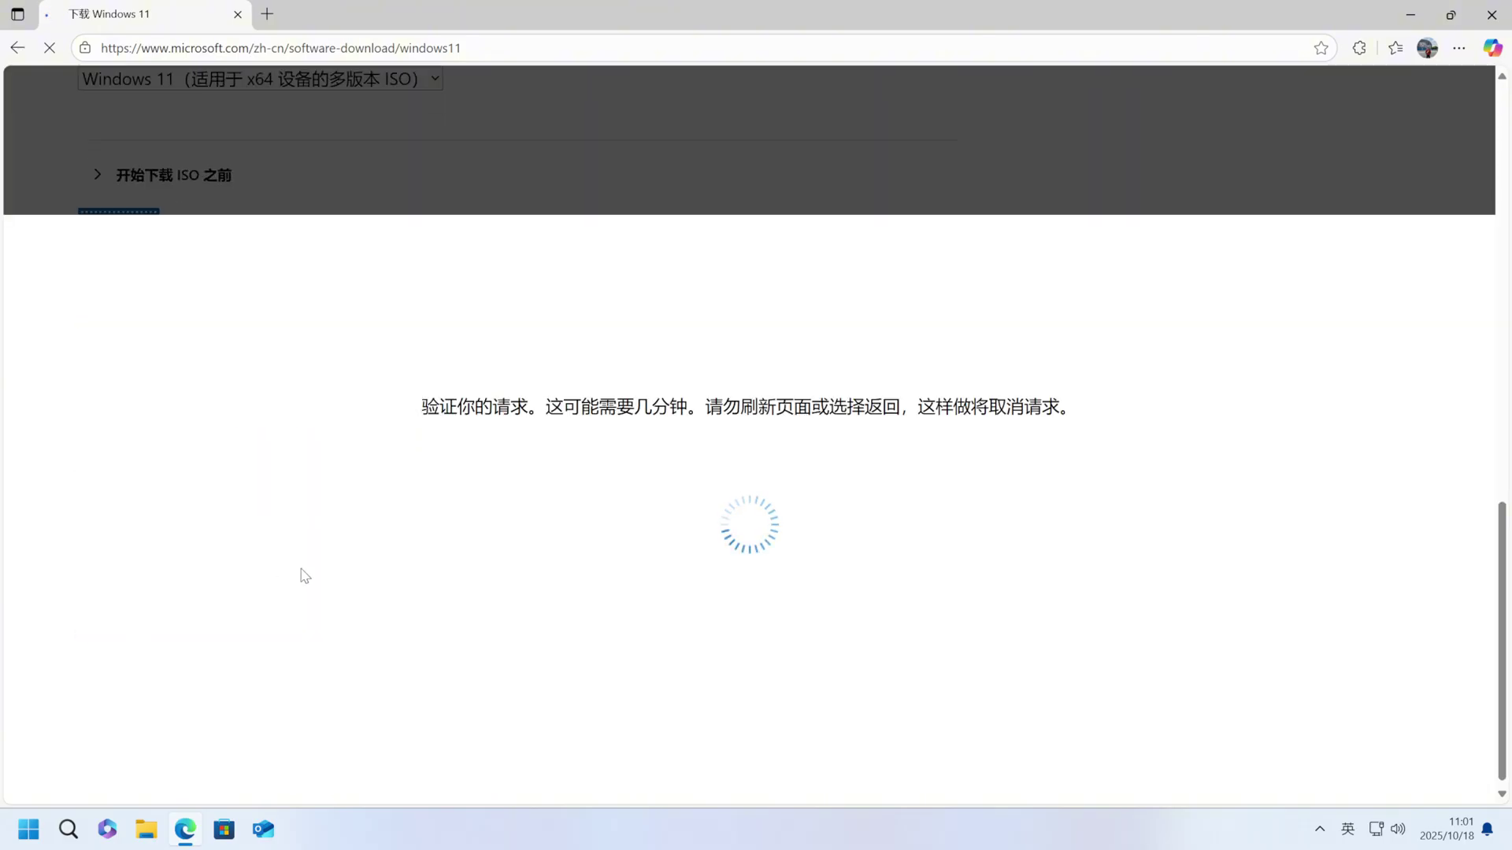
Set the product language to 简体中文 and save the 64-bit ISO Win11_25H2_Chinese_Simplified_x64.iso
{"action": "left_click", "coordinate": [198, 398]}
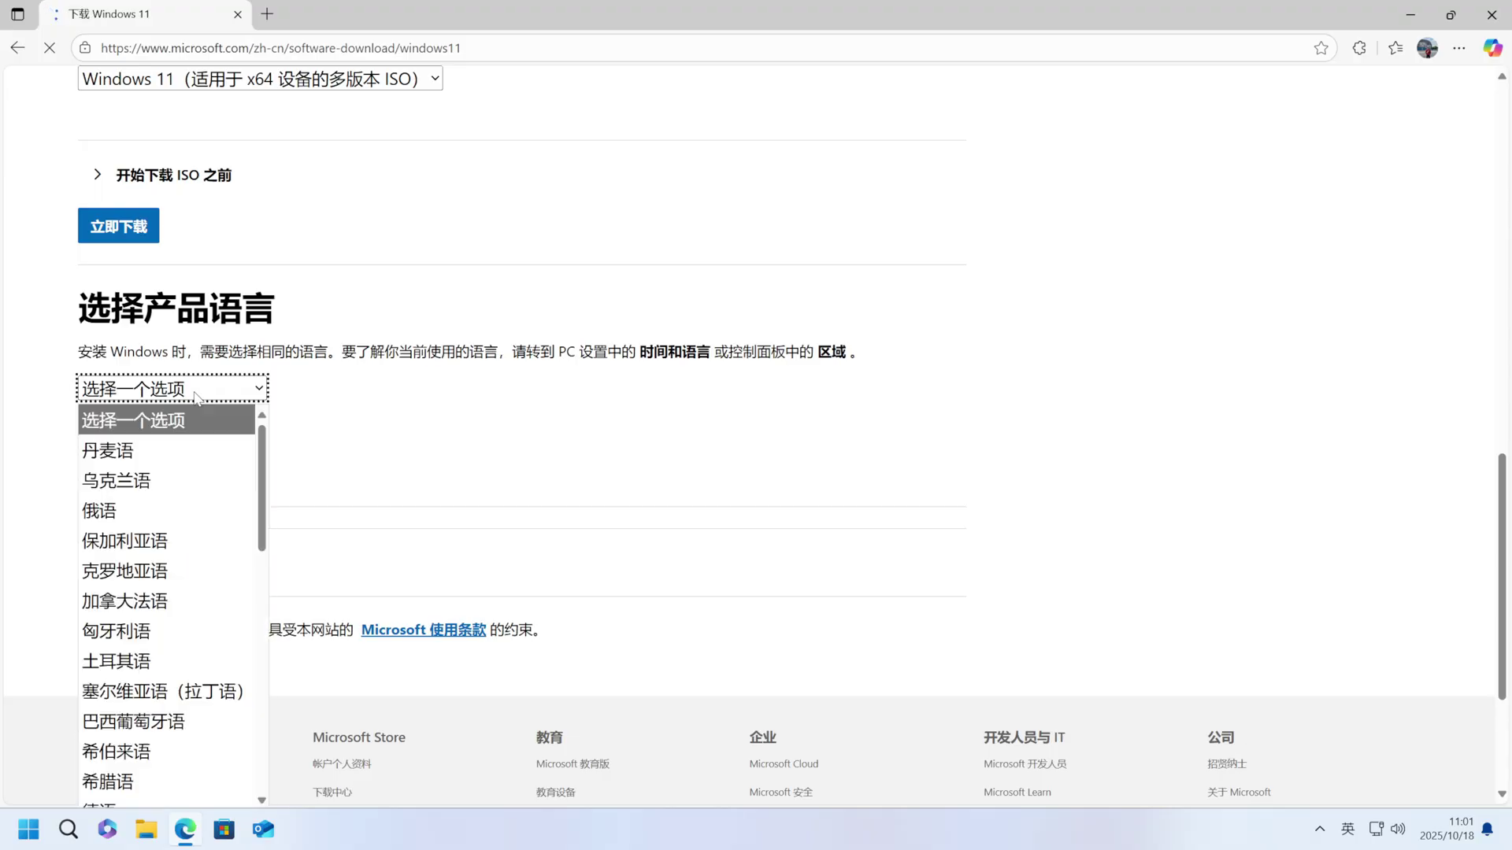
{"action": "scroll", "coordinate": [193, 512], "scroll_direction": "down", "scroll_amount": 6}
{"action": "scroll", "coordinate": [197, 538], "scroll_direction": "down", "scroll_amount": 2}
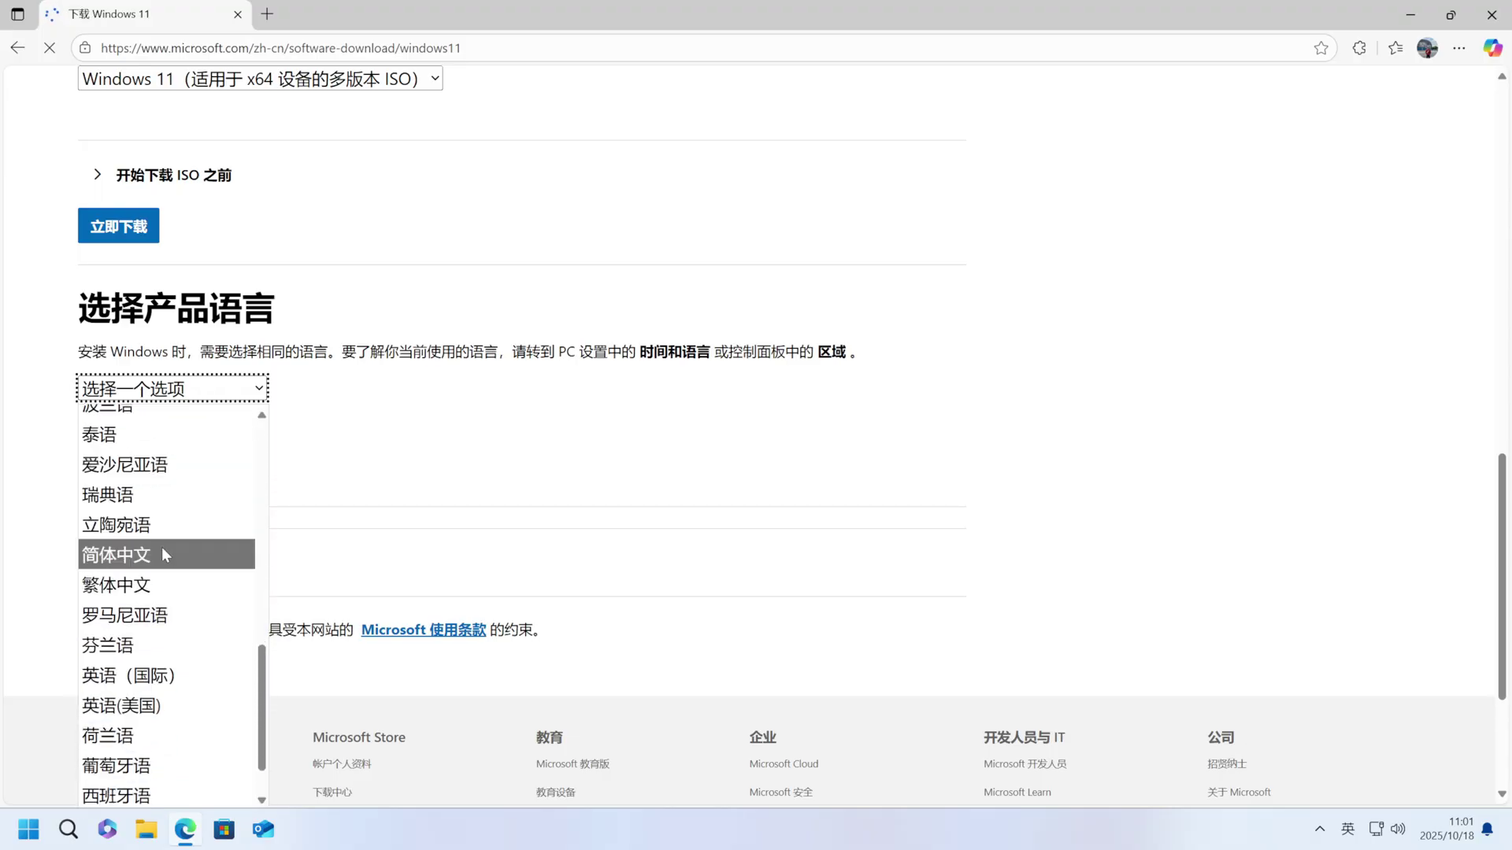
{"action": "left_click", "coordinate": [162, 547]}
{"action": "left_click", "coordinate": [105, 469]}
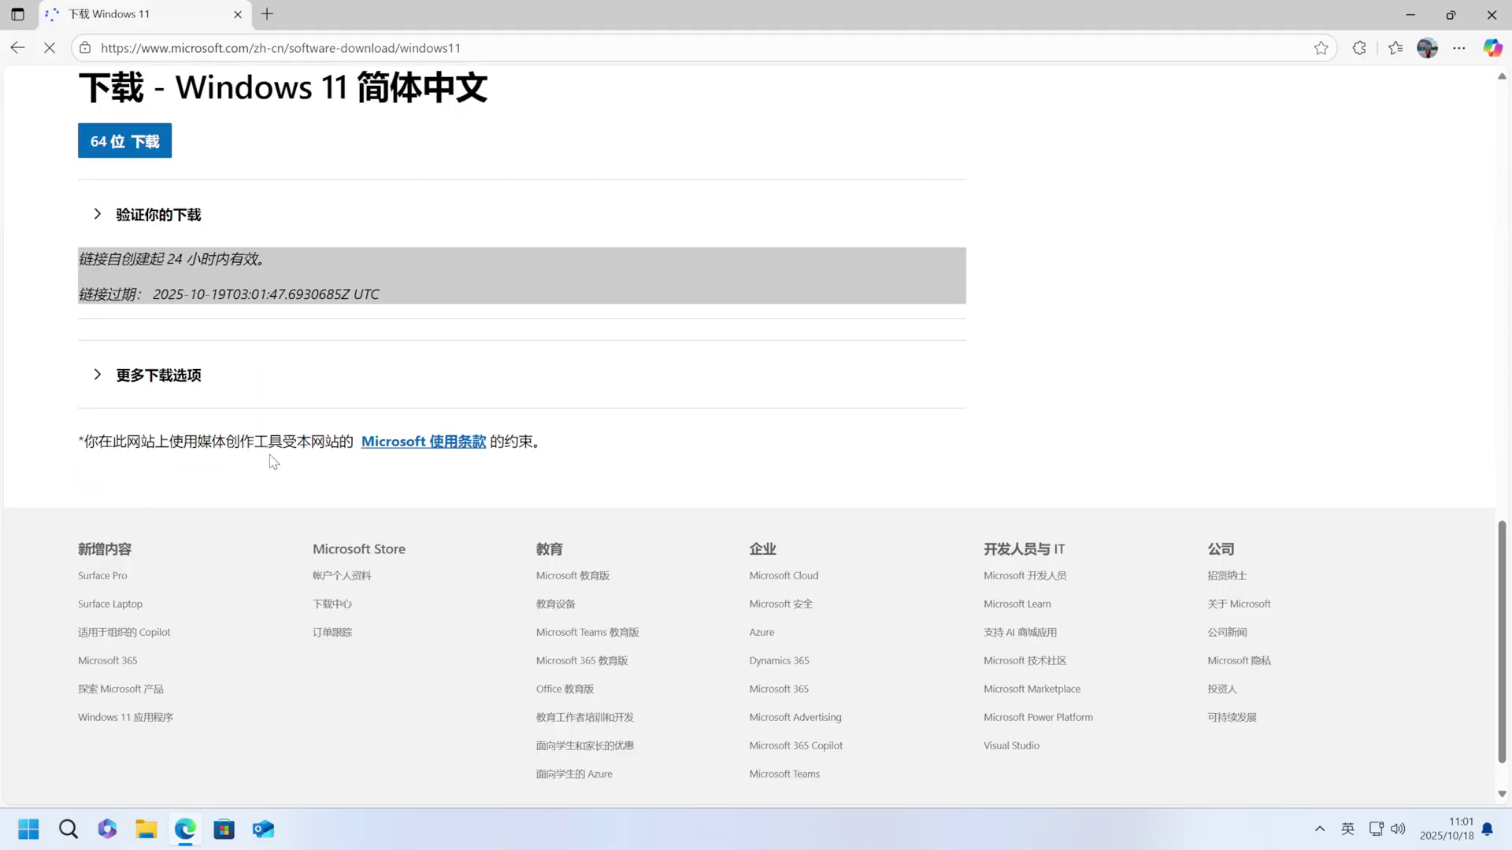
{"action": "left_click", "coordinate": [127, 148]}
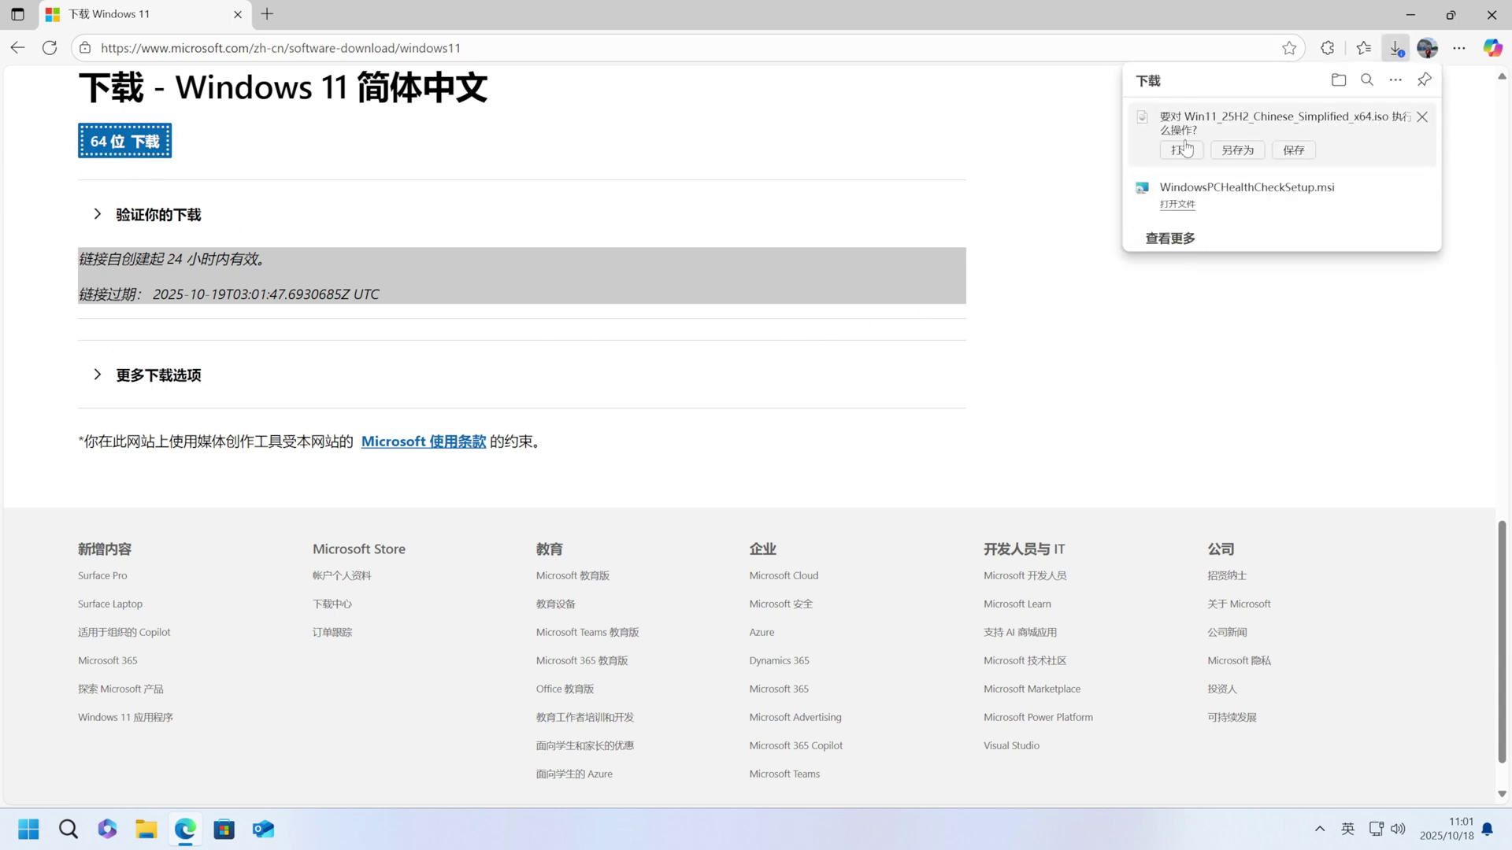
{"action": "left_click", "coordinate": [1295, 152]}
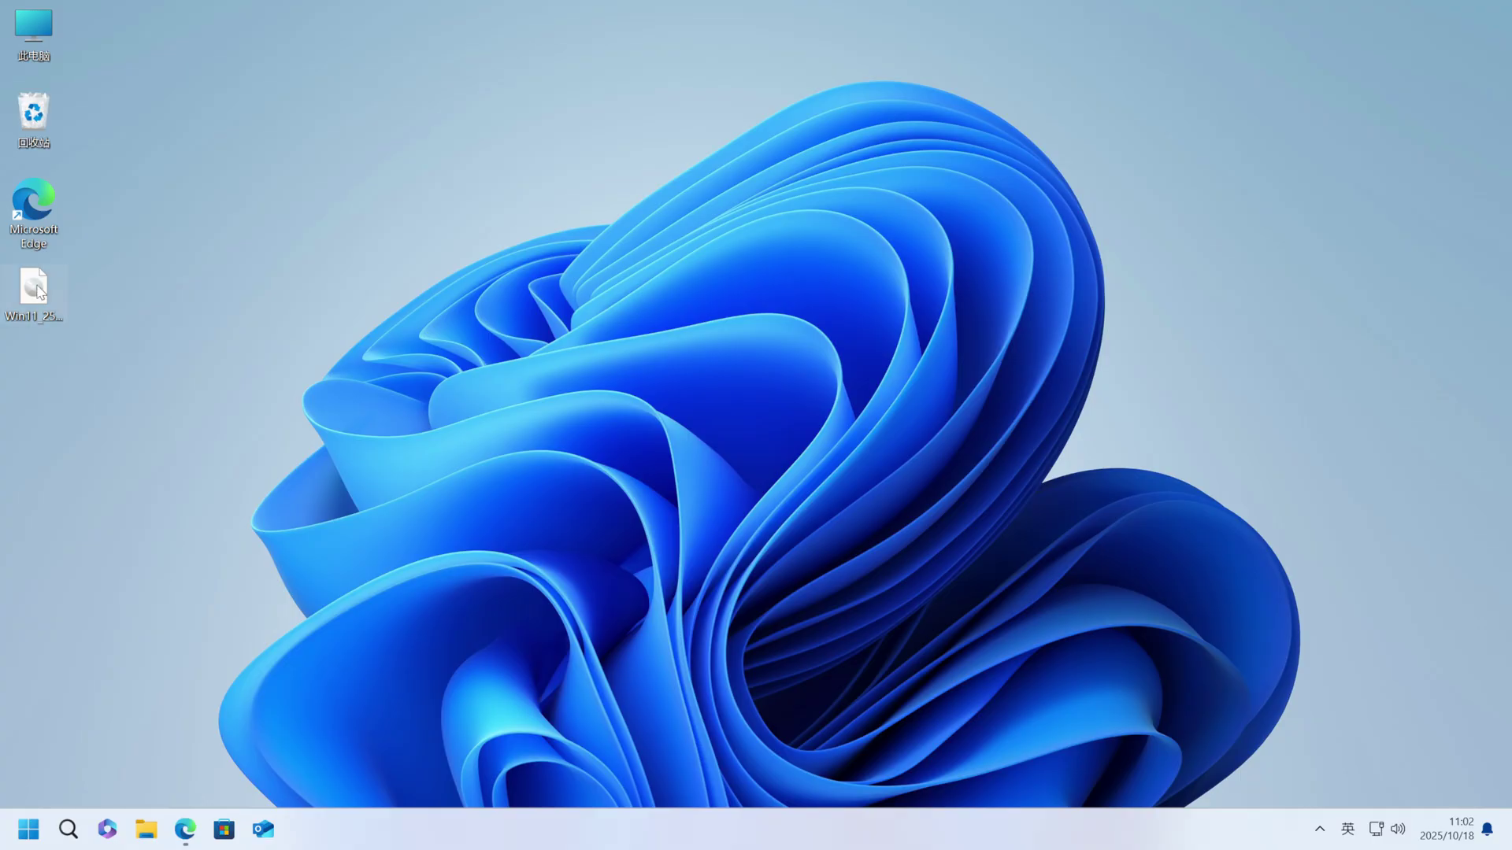
Mount the downloaded Windows 11 ISO from the desktop, run its setup program, and open the installer's update download options
{"action": "double_click", "coordinate": [36, 290]}
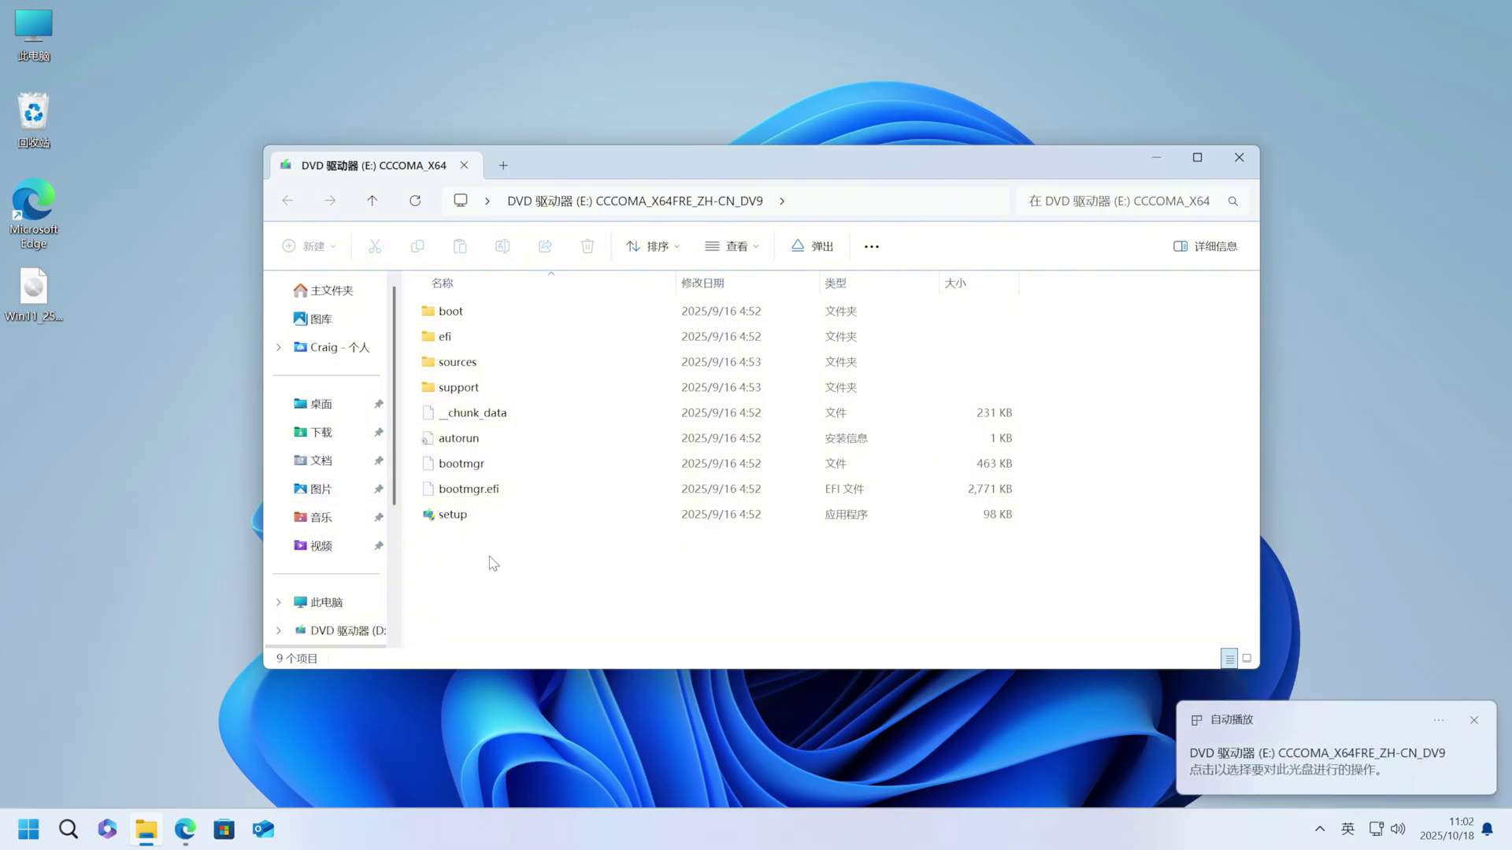
{"action": "double_click", "coordinate": [461, 516]}
{"action": "left_click", "coordinate": [558, 287]}
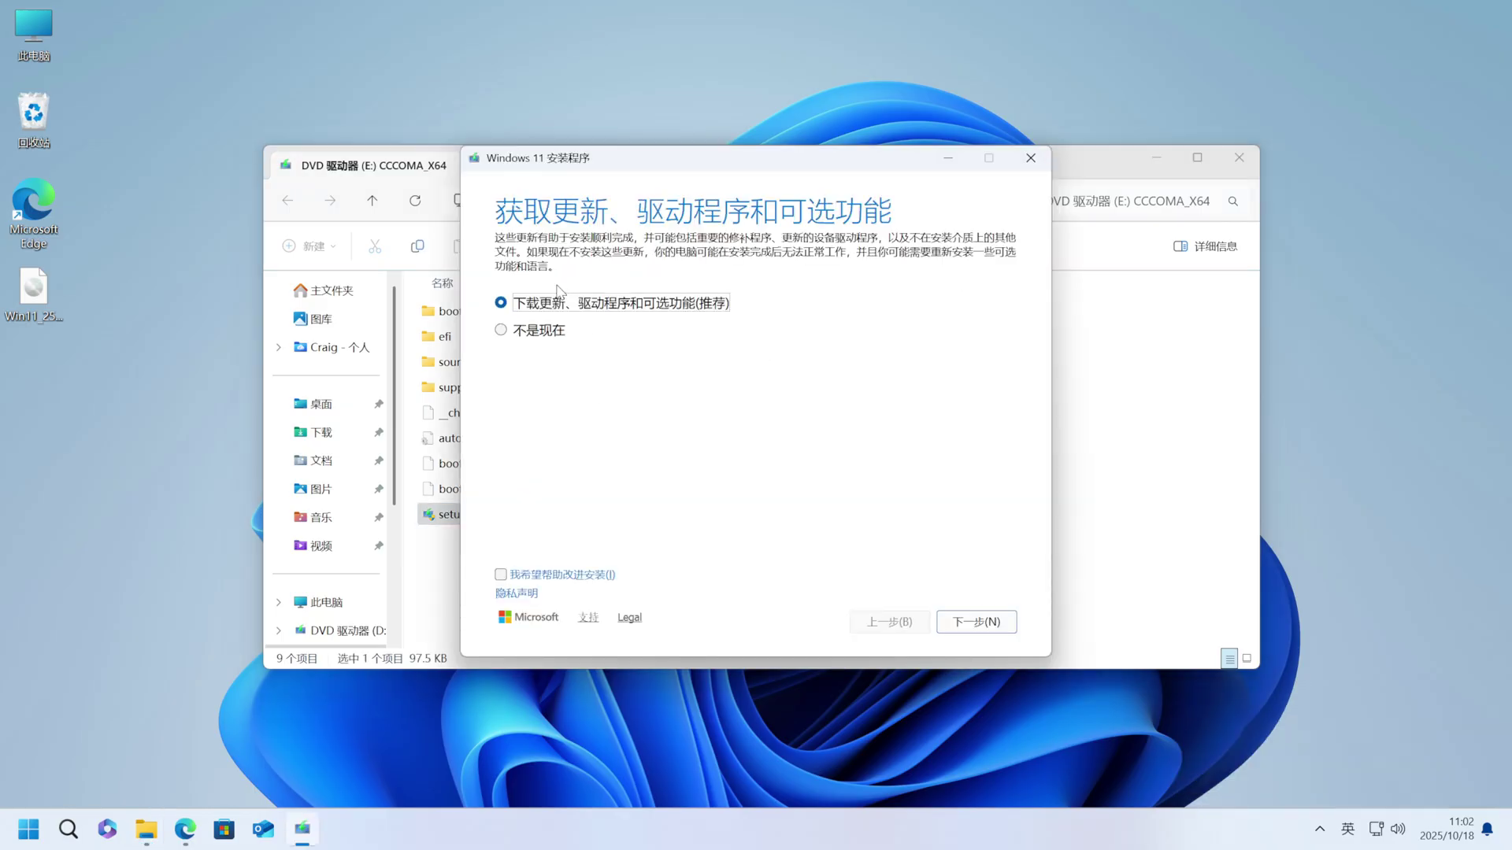
Choose 不是现在 for updates, proceed through setup, and start installing Windows 11 专业版 while keeping personal files and apps
{"action": "left_click", "coordinate": [543, 334]}
{"action": "left_click", "coordinate": [971, 622]}
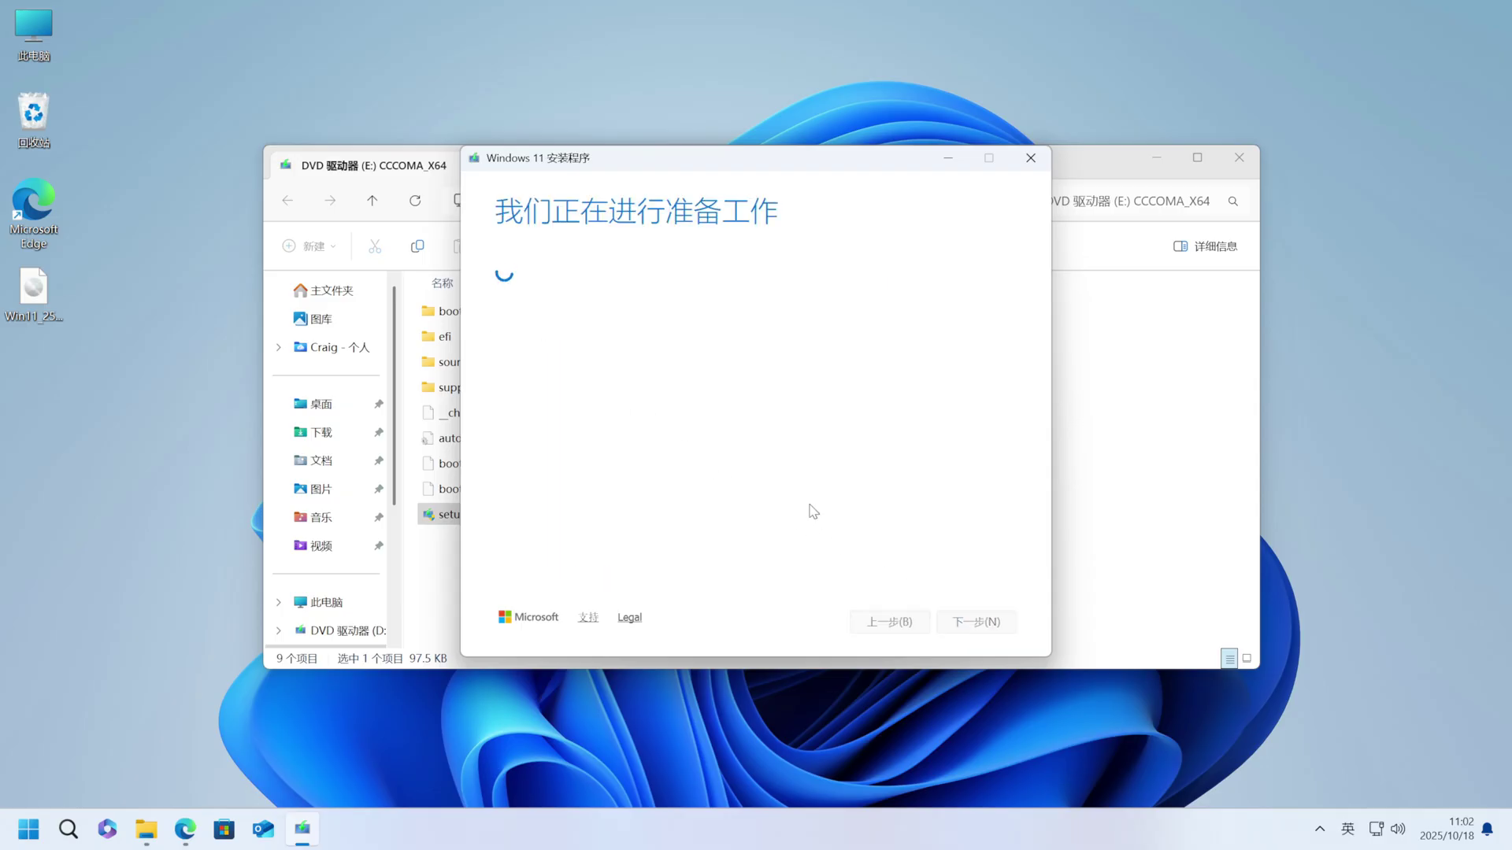
{"action": "left_click", "coordinate": [945, 619]}
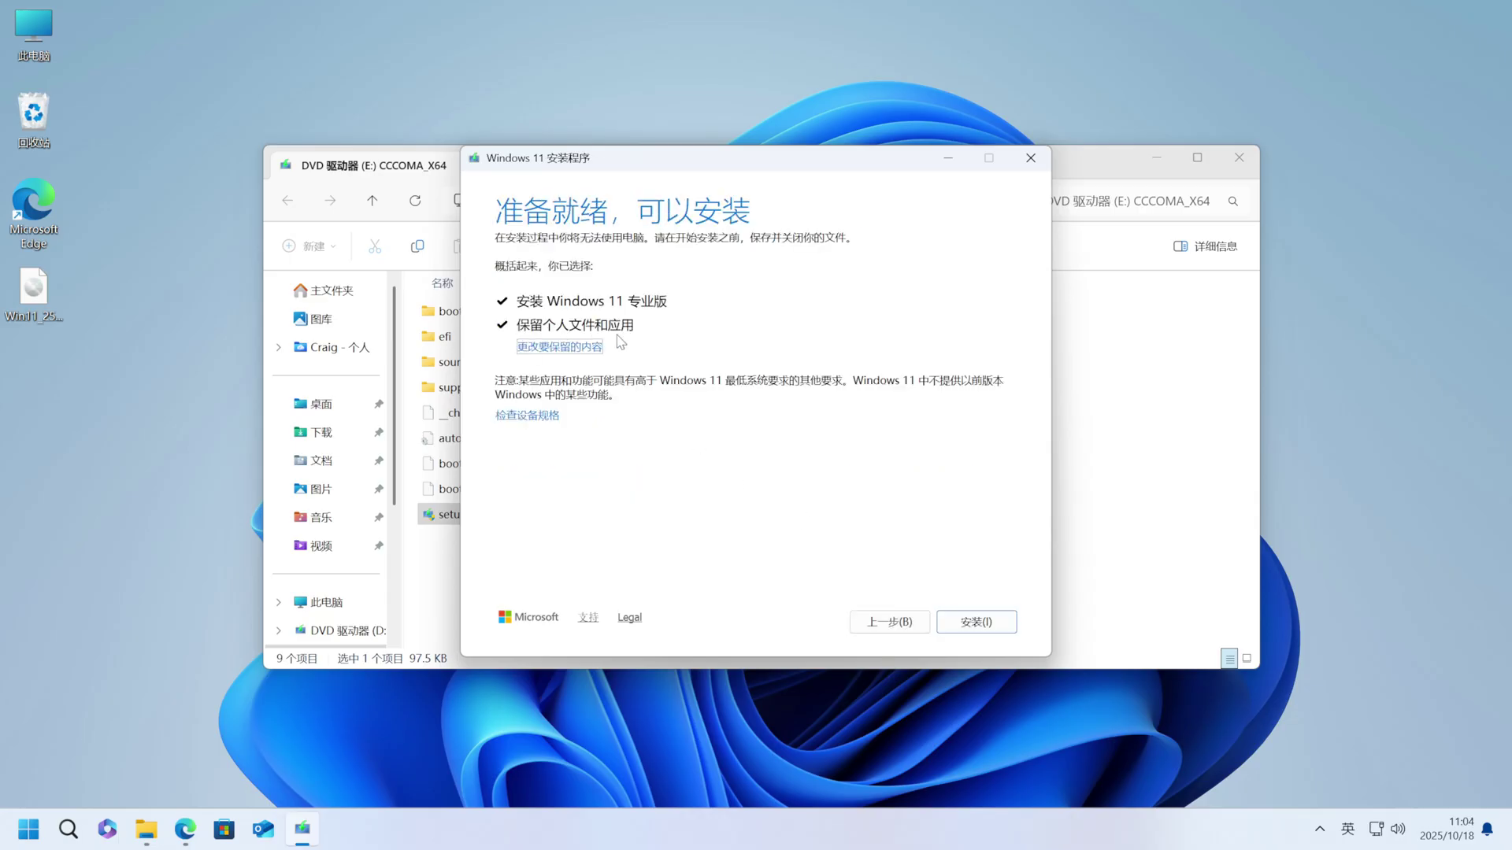
{"action": "left_click", "coordinate": [977, 623]}
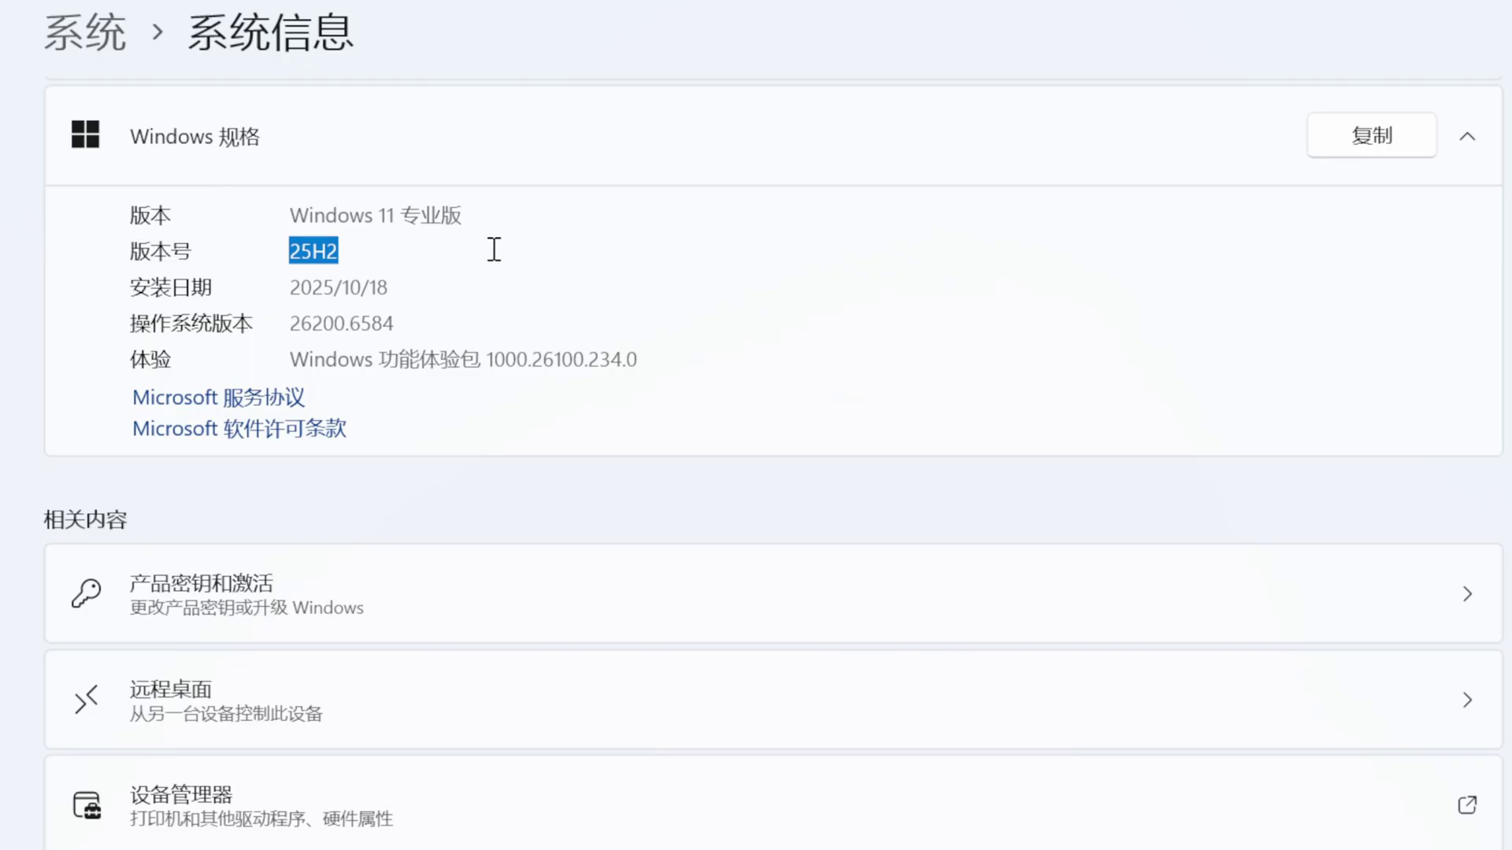
{"action": "left_click", "coordinate": [493, 249]}
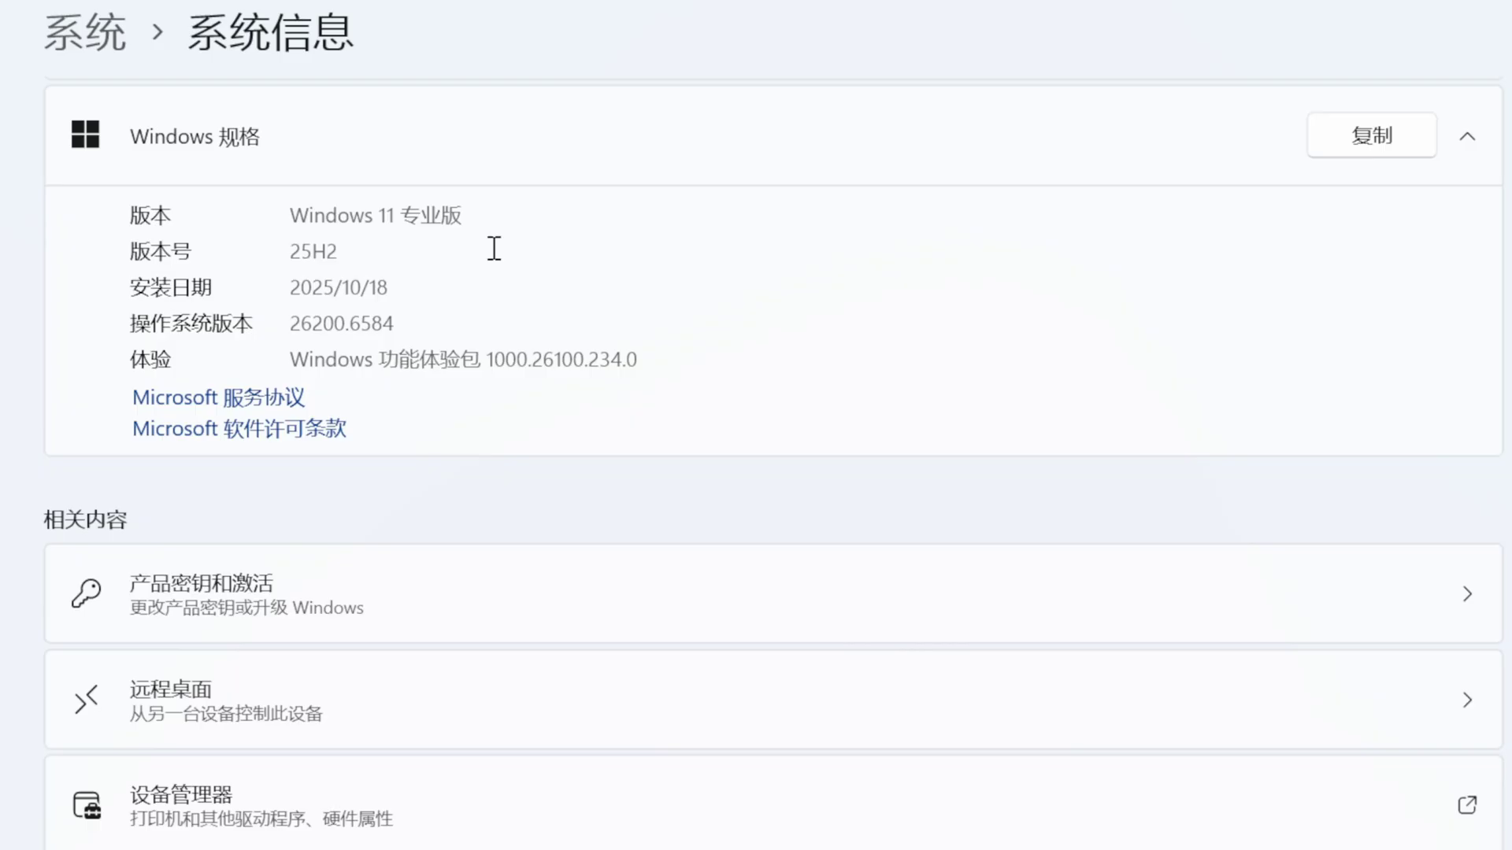